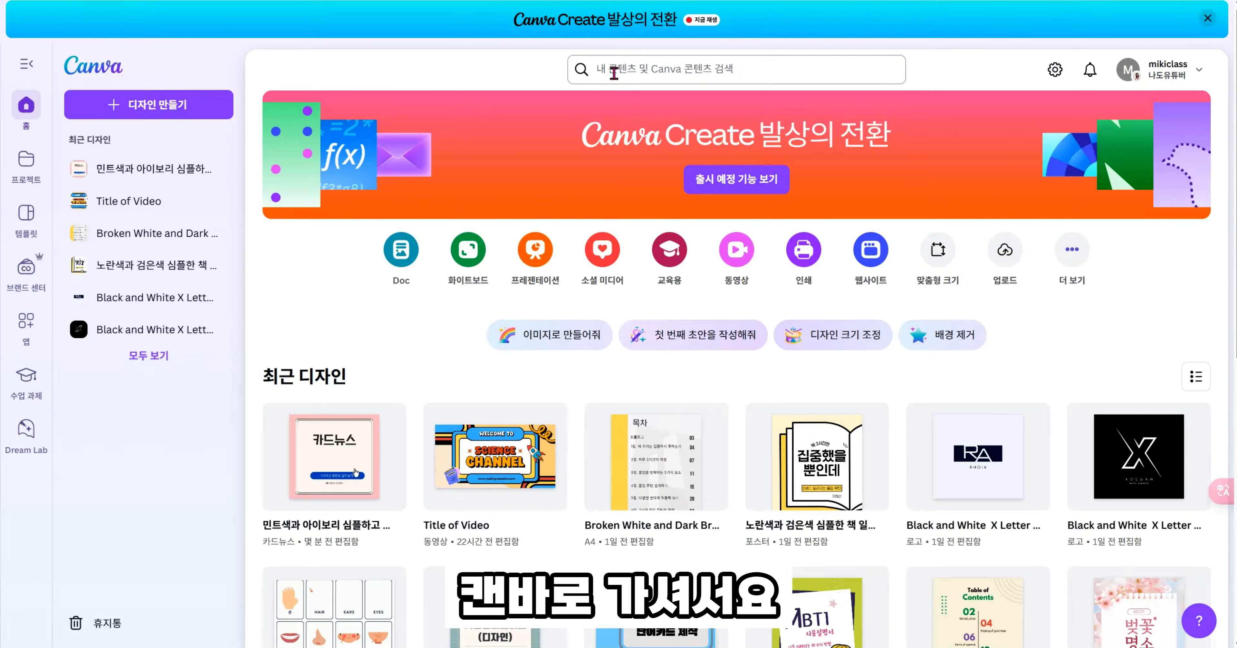
Search the content library for 카드뉴스 and show all matching Canva templates
left_click(614, 72)
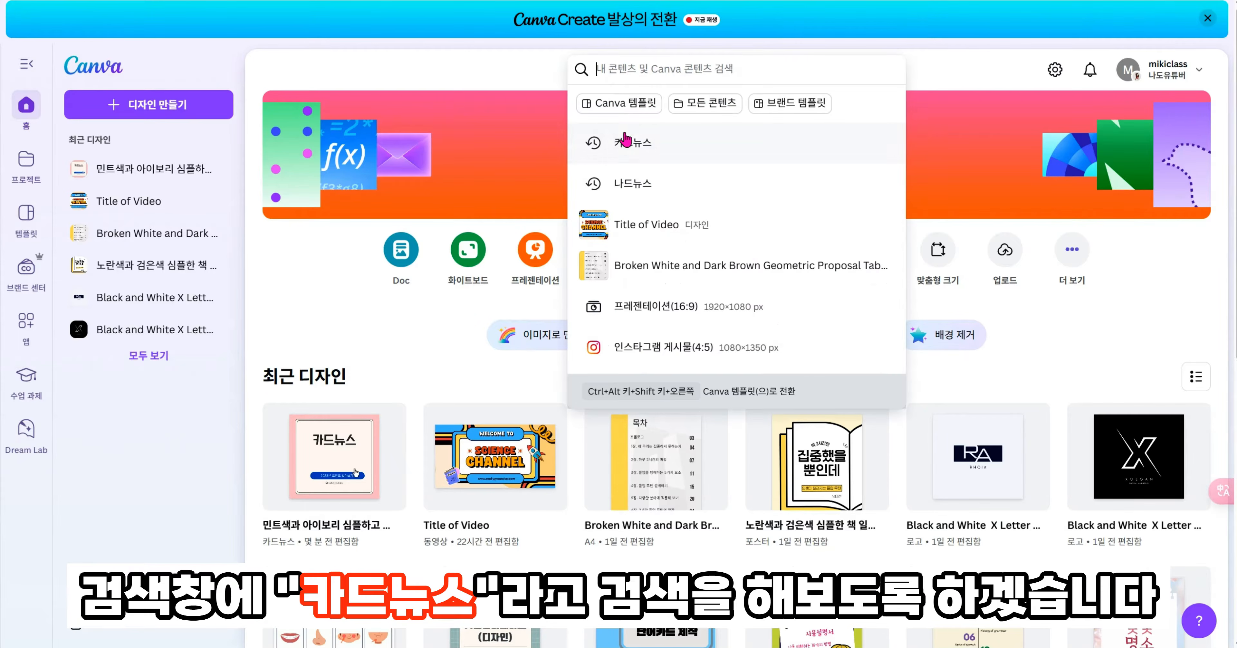
left_click(624, 139)
scroll(801, 229, "down", 5)
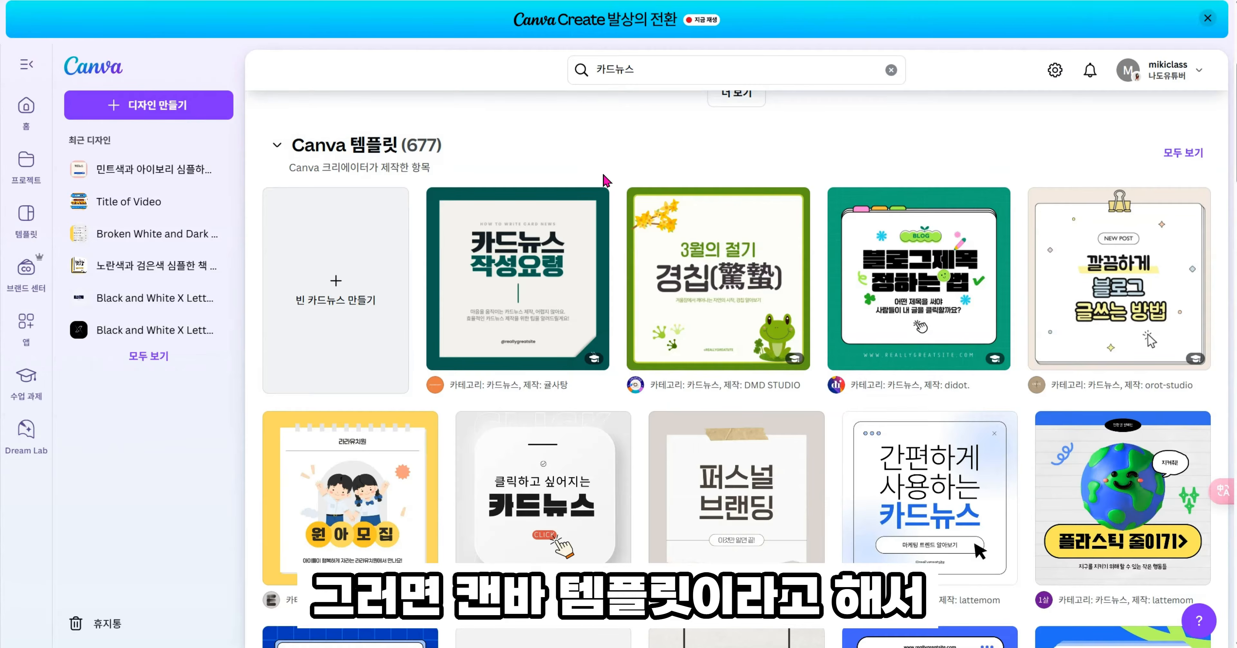
left_click(1184, 154)
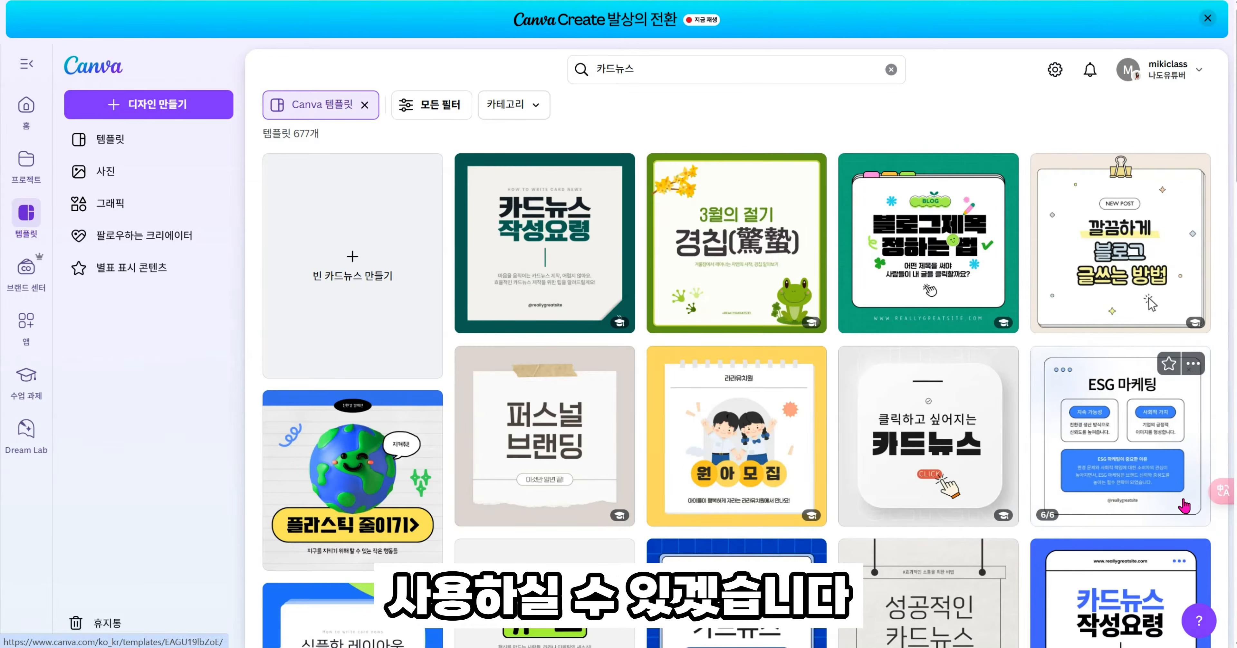
Browse the card news templates and open the mint and pink cherry blossom '봄봄봄 카드뉴스' template for editing
scroll(568, 369, "down", 5)
scroll(568, 369, "down", 2)
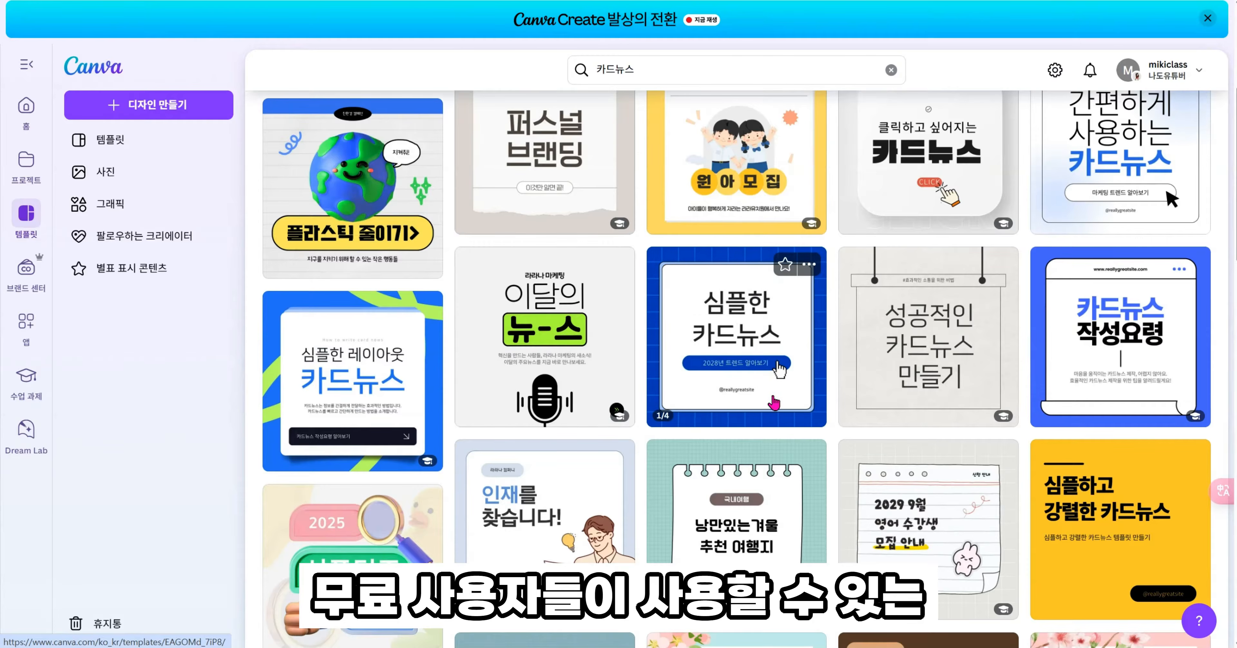
scroll(638, 454, "down", 5)
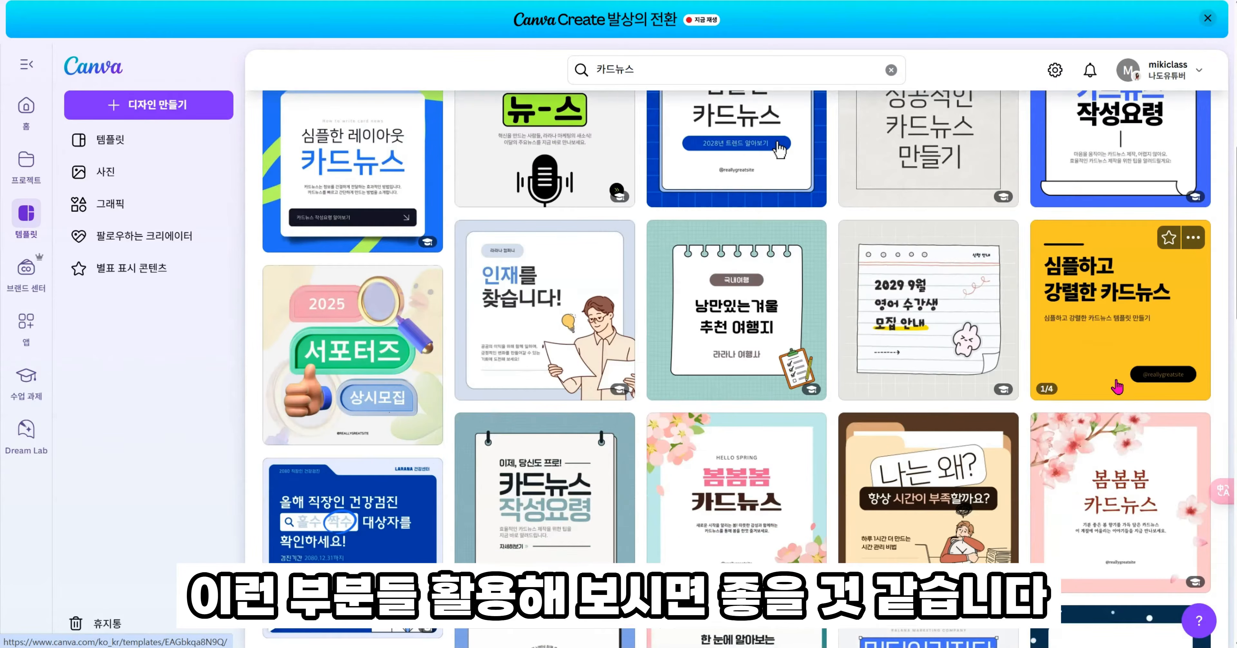
left_click(731, 505)
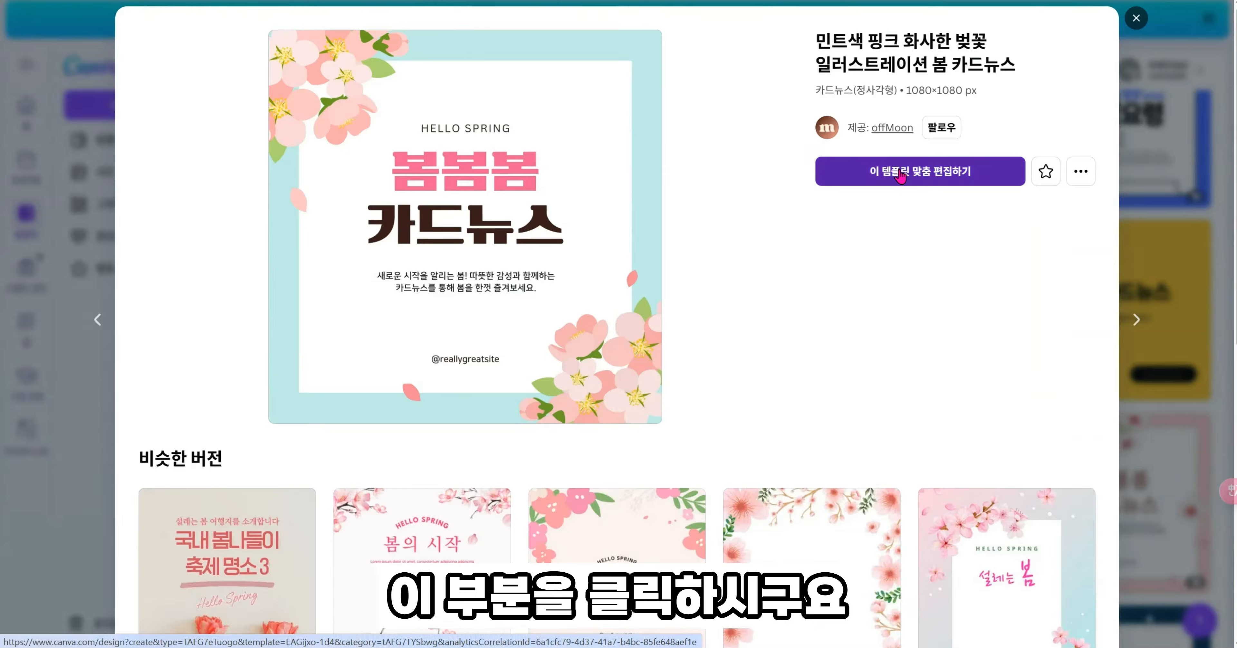
left_click(900, 174)
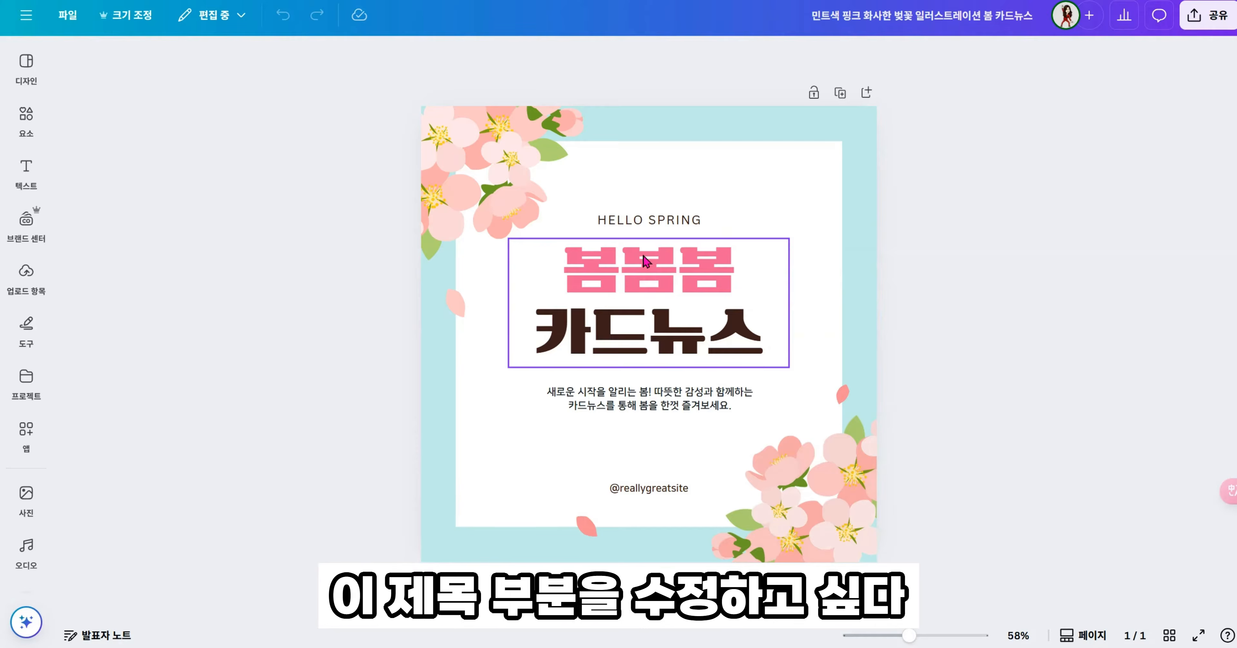
Change the font of the '봄봄봄 카드뉴스' title to the bold typeface 210 썸타임
double_click(639, 265)
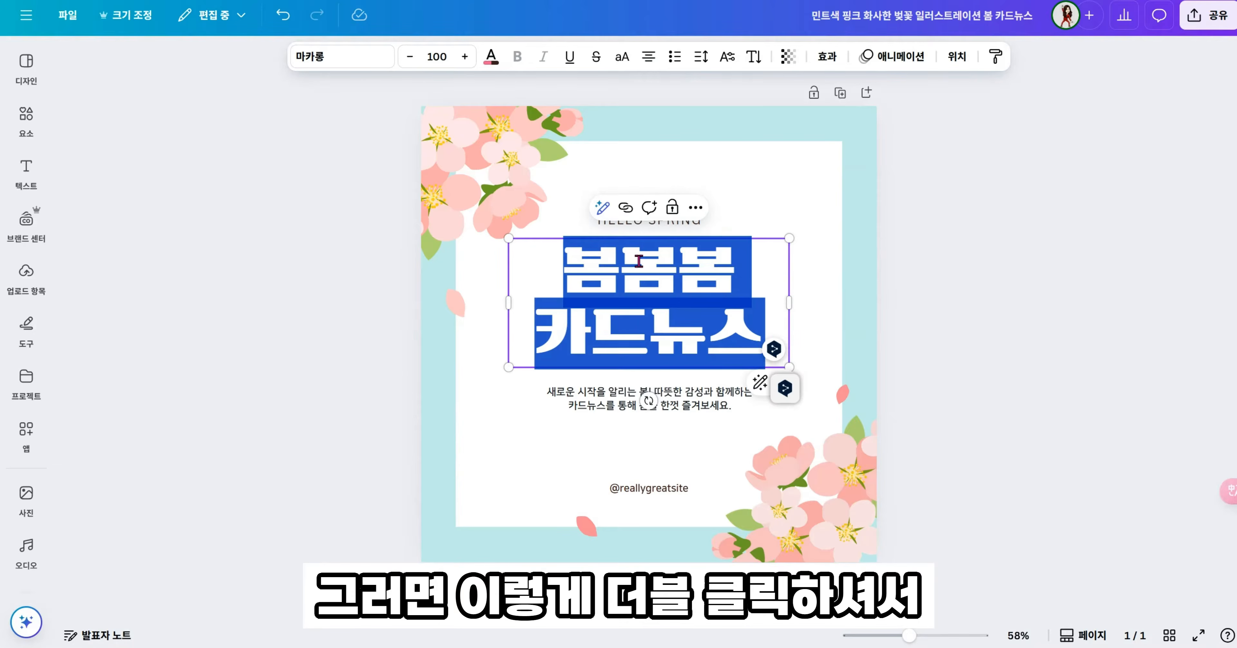
left_click(343, 58)
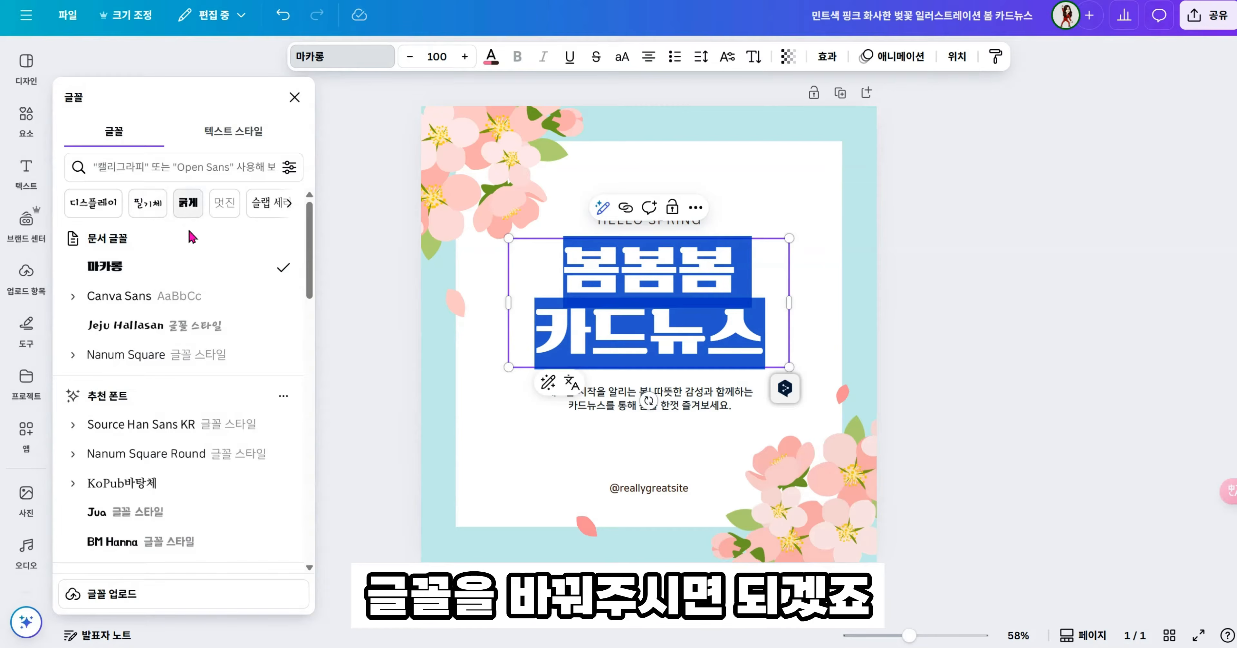
left_click(186, 206)
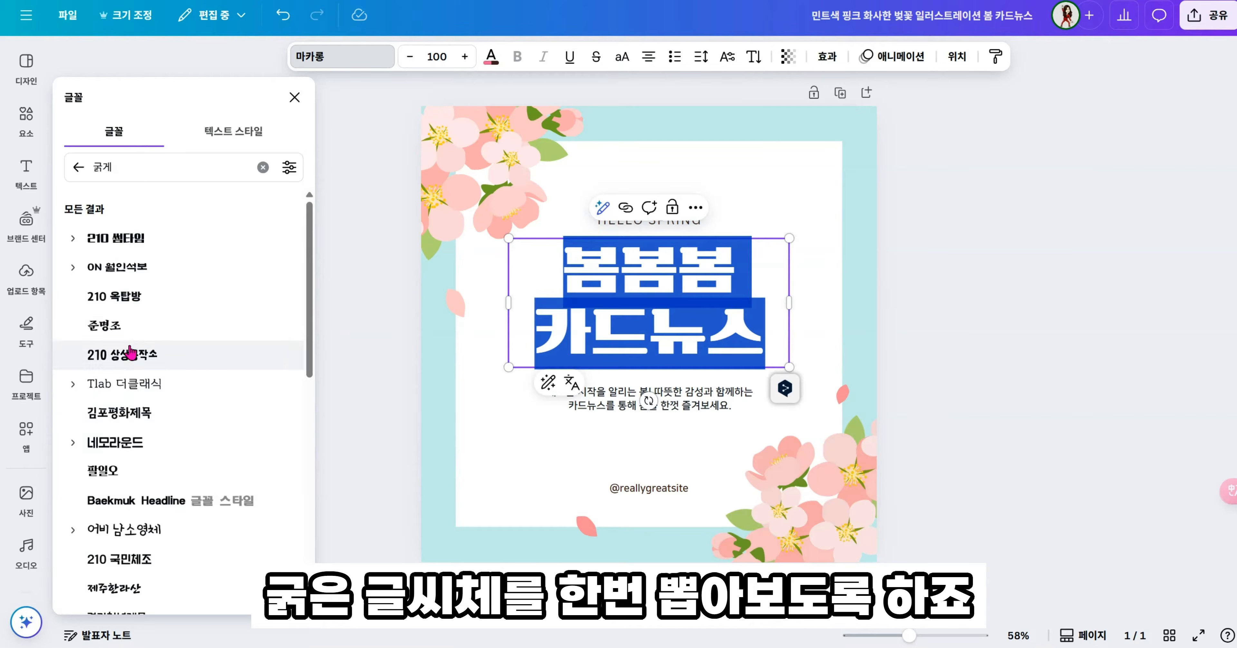
left_click(118, 239)
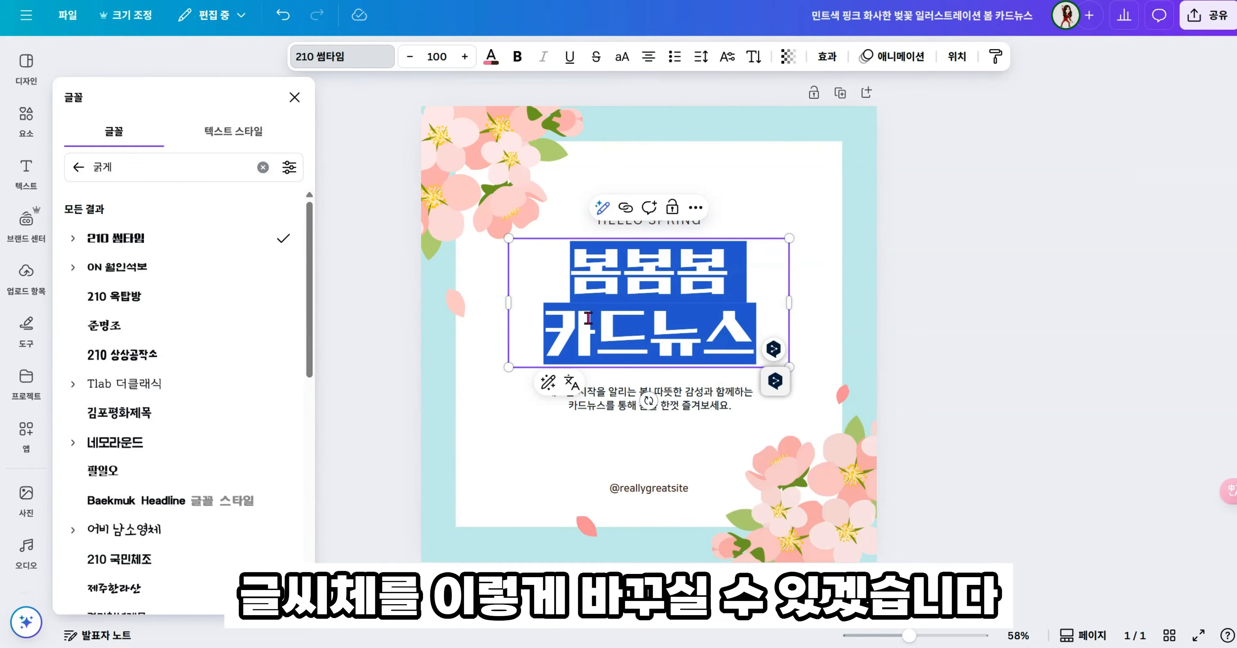
left_click(635, 407)
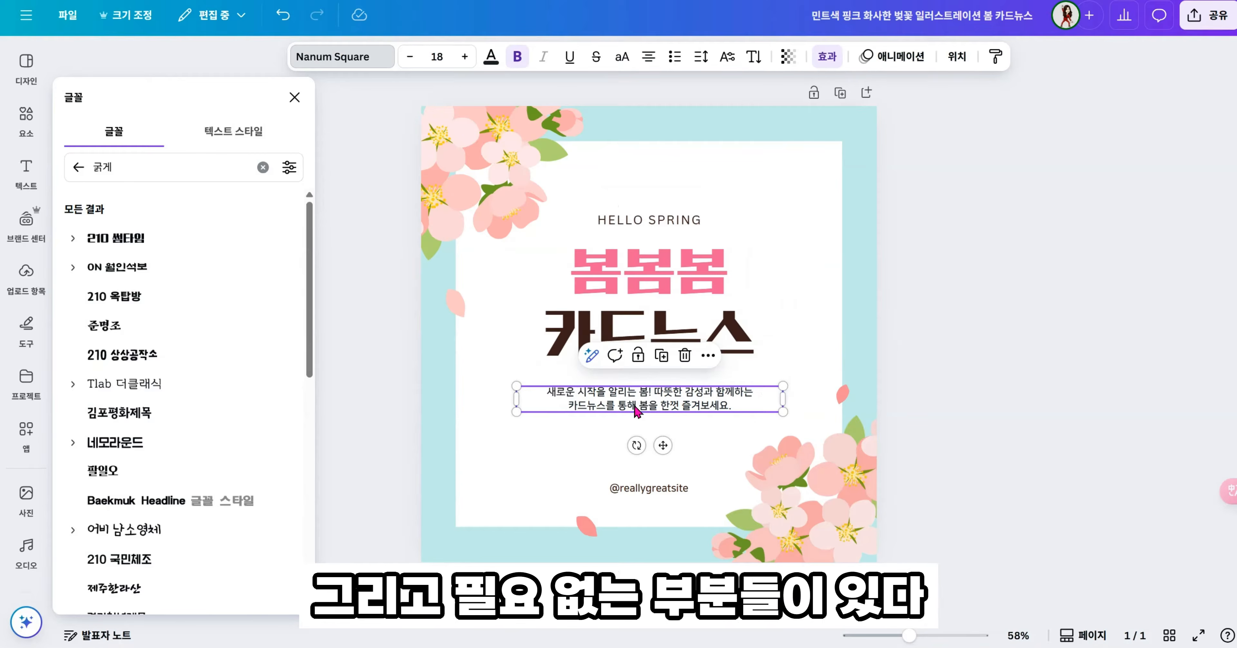
left_click(684, 356)
left_click(681, 220)
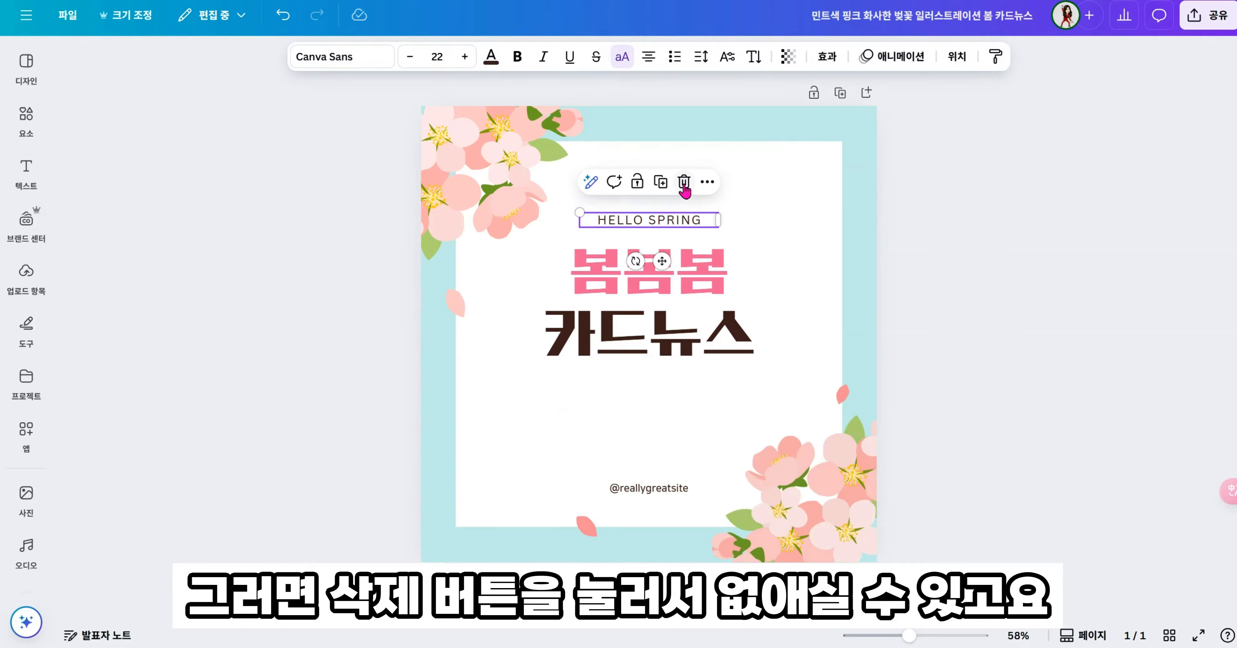
left_click(683, 186)
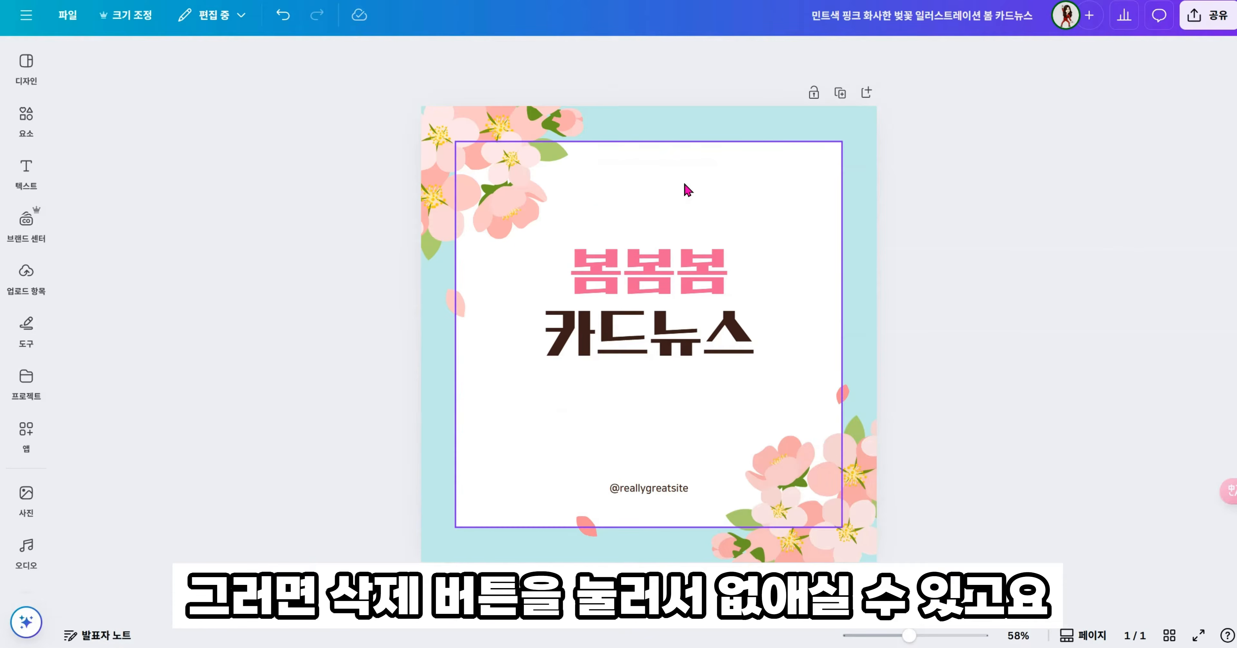
left_click(495, 176)
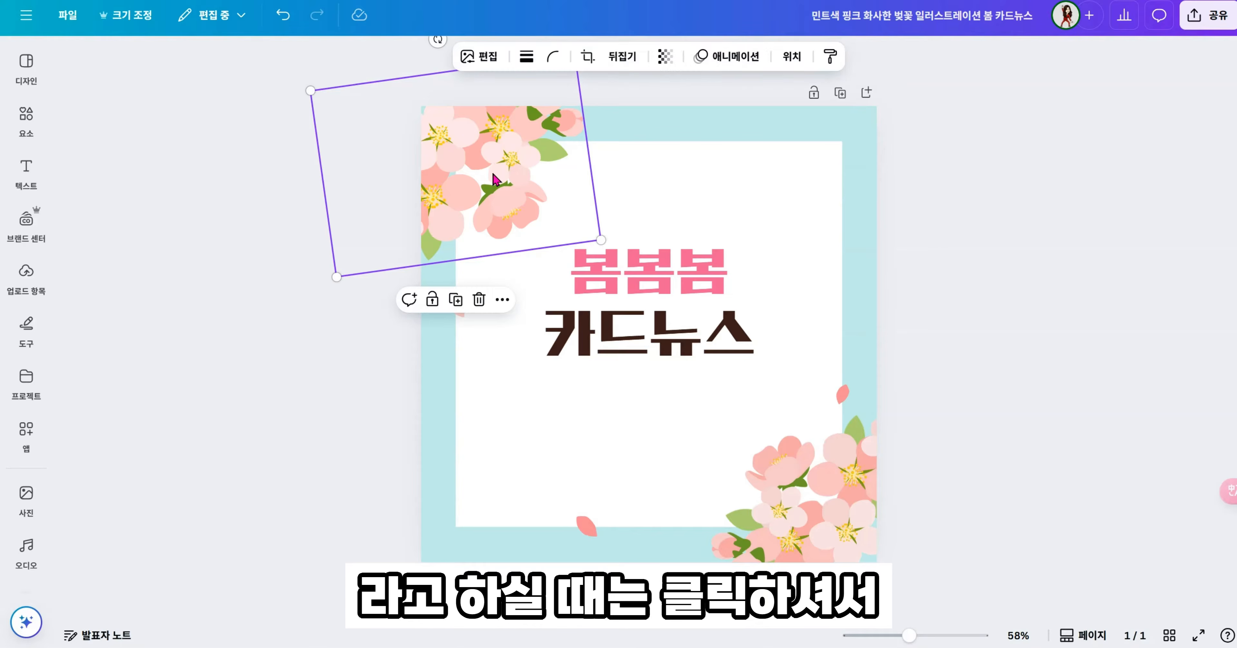
key("Delete")
Search the elements for 벚꽃 and list all matching graphics
left_click(26, 117)
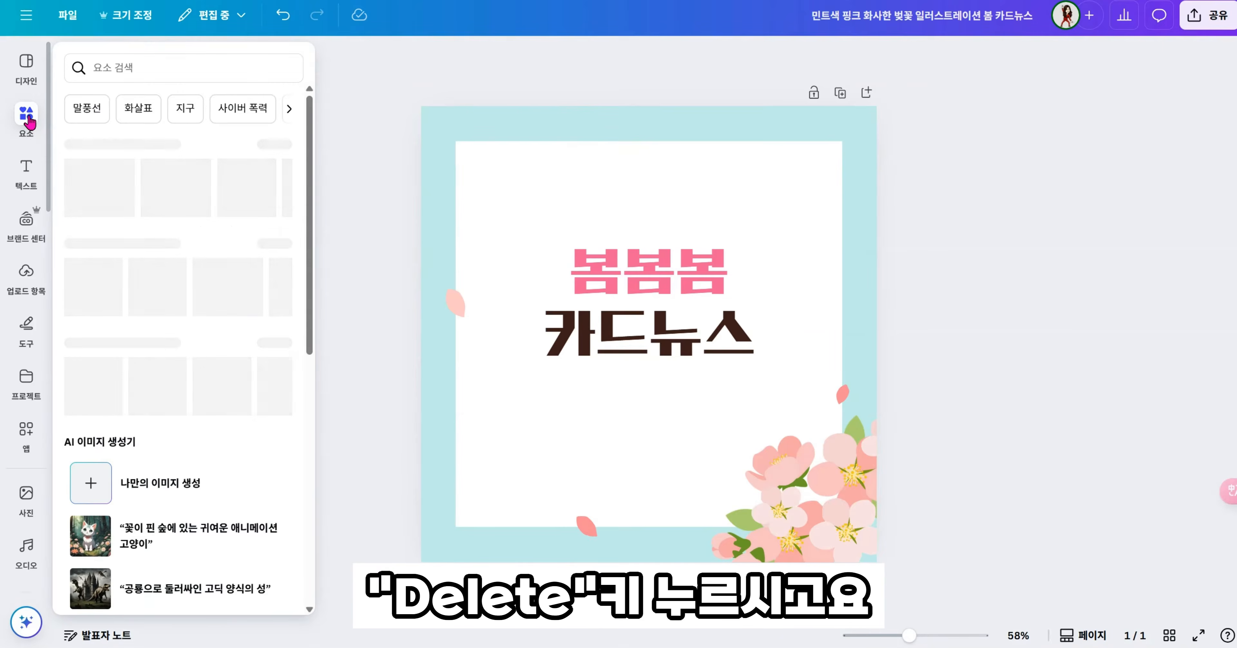
left_click(151, 69)
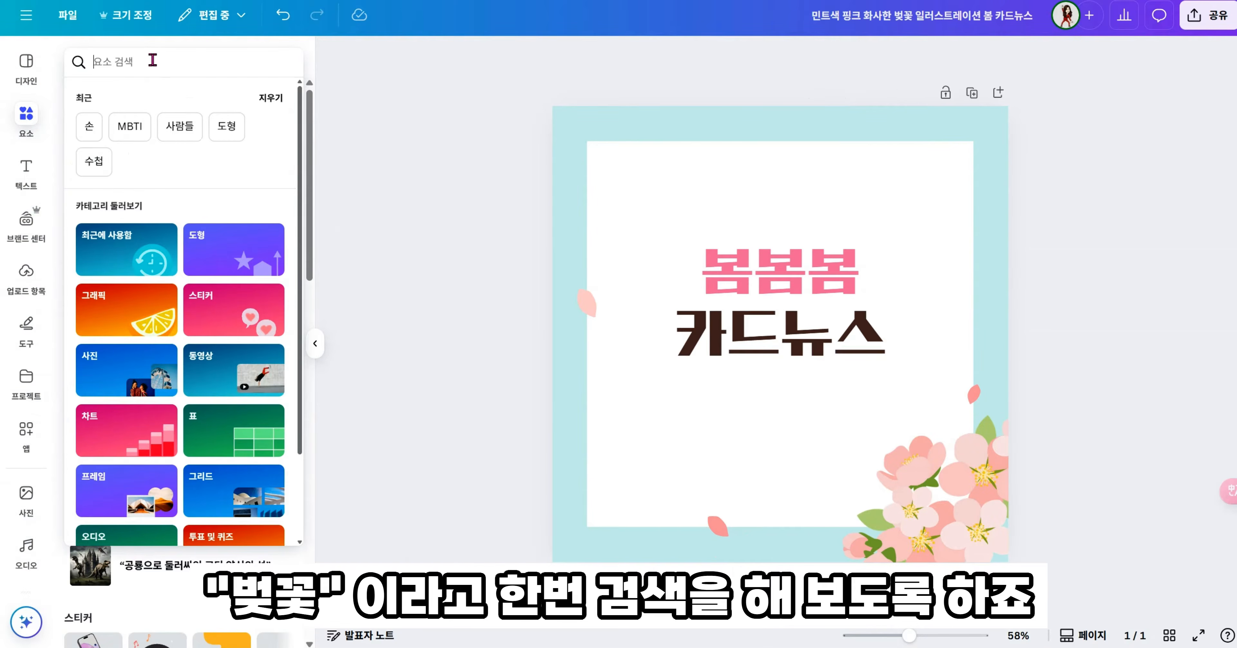
type("벚꽃")
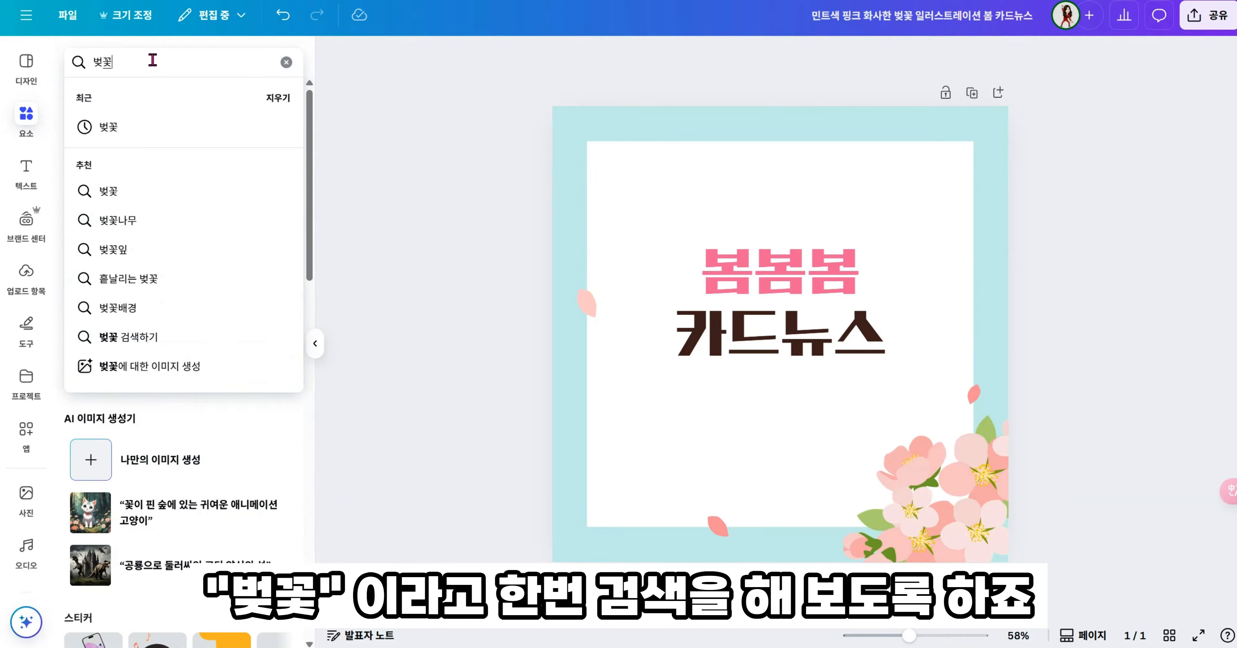
key("Return")
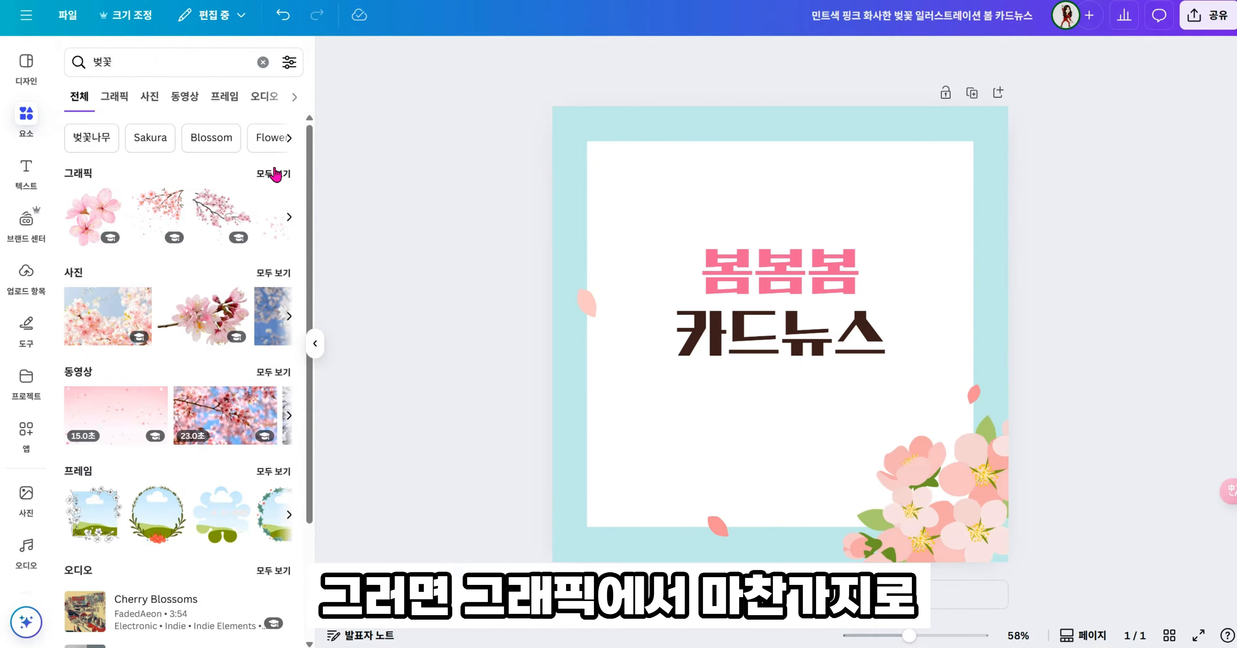
left_click(275, 174)
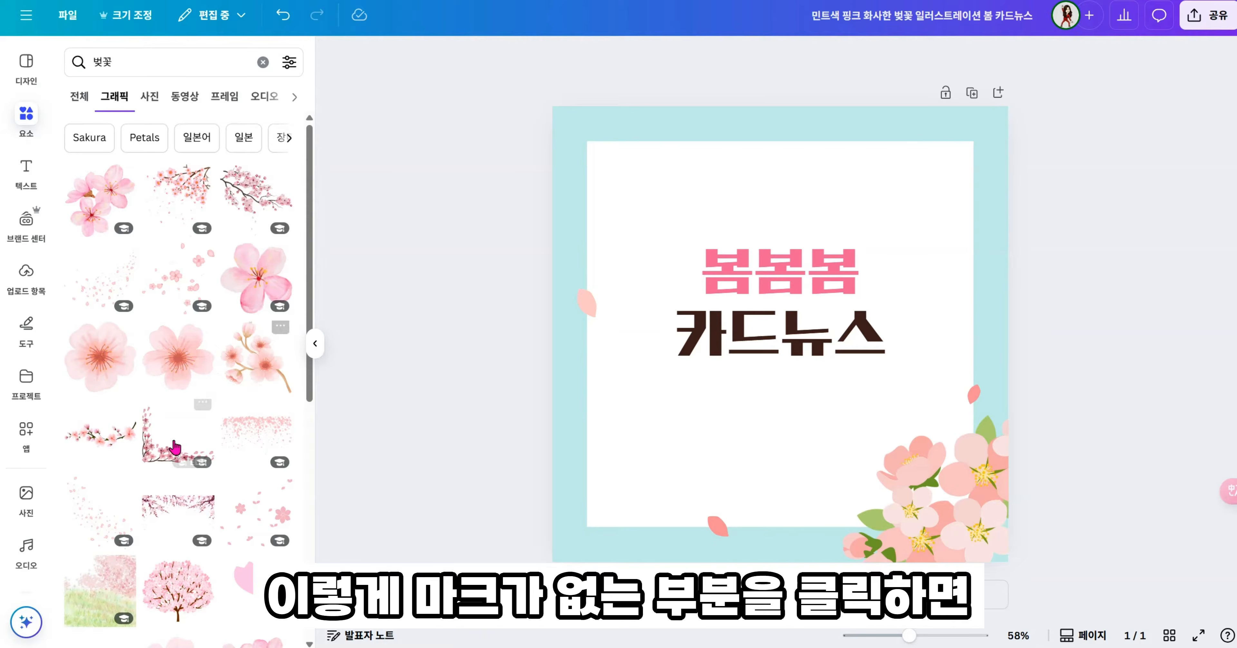
Insert the free cherry blossom branch graphic, shrink it to about half size and place it in the card's upper-left corner
left_click(257, 370)
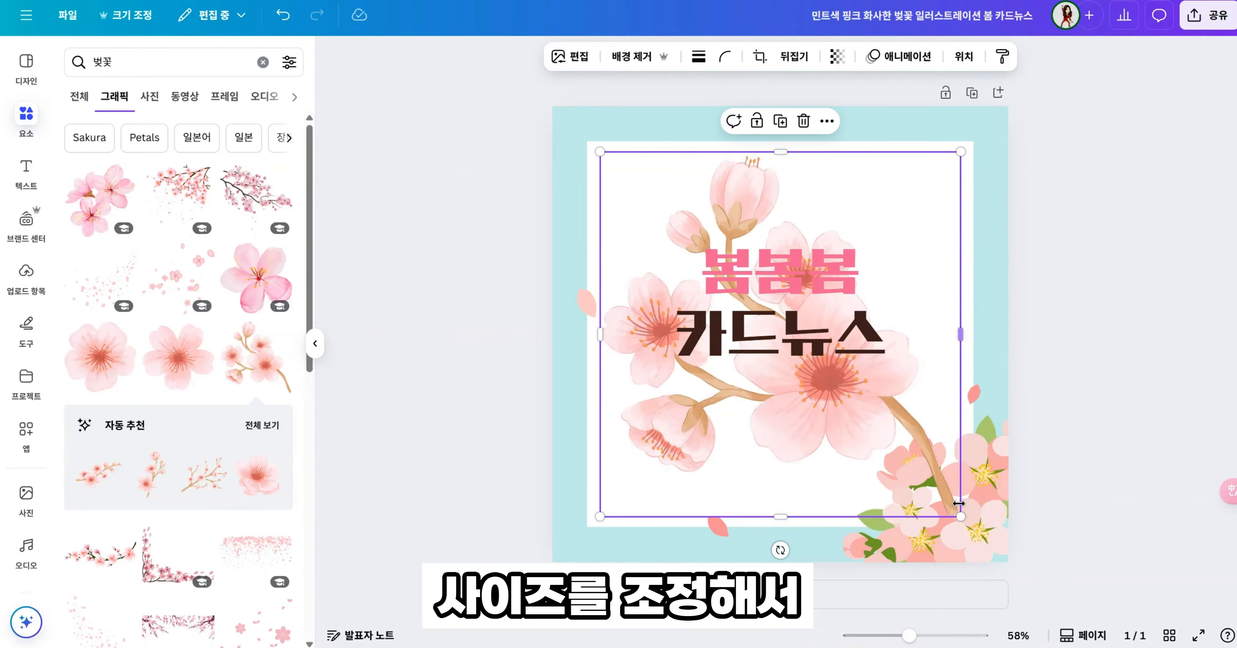
left_click_drag(960, 516, 770, 323)
left_click_drag(690, 222, 641, 175)
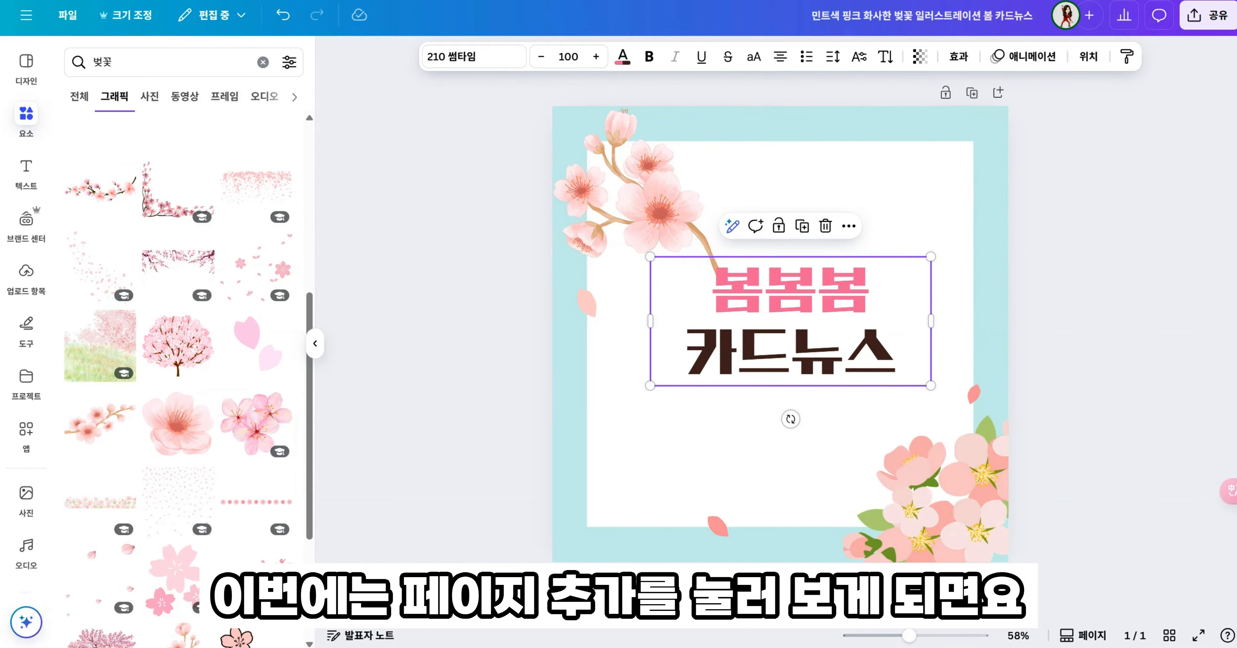
Add a blank second page below the cover page
left_click(838, 587)
scroll(721, 226, "up", 5)
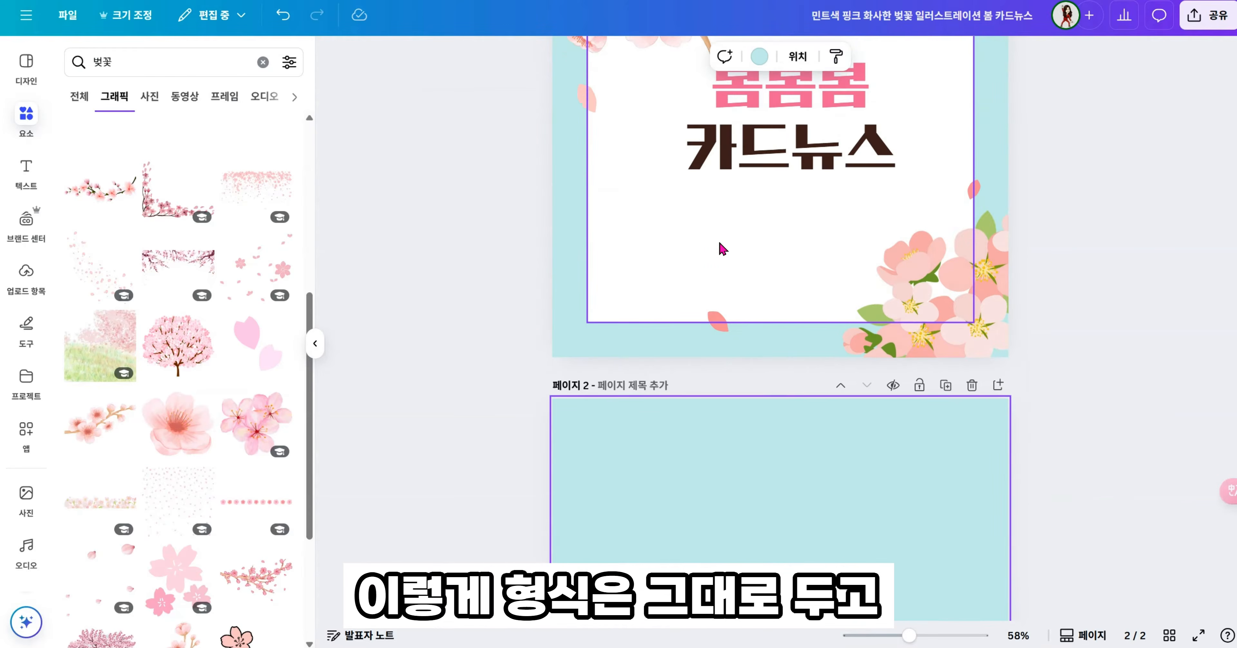
scroll(655, 435, "down", 5)
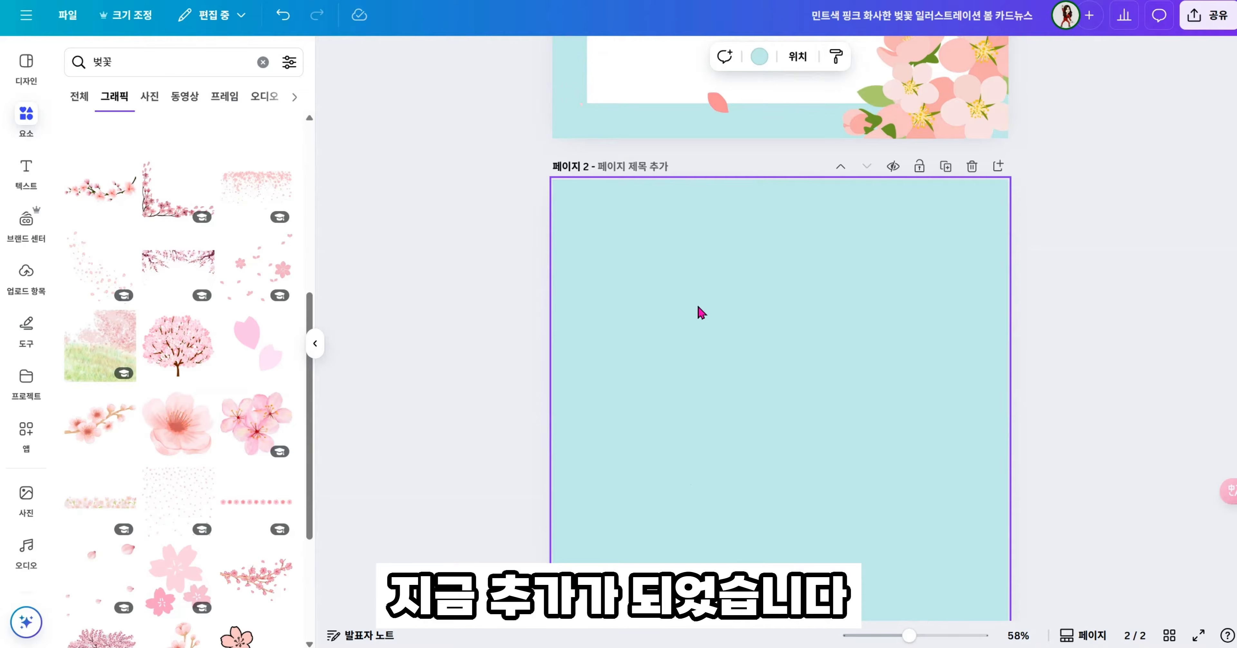
Open the blue '심플한 카드뉴스' template in the design templates and apply its cover layout to page 1
left_click(24, 61)
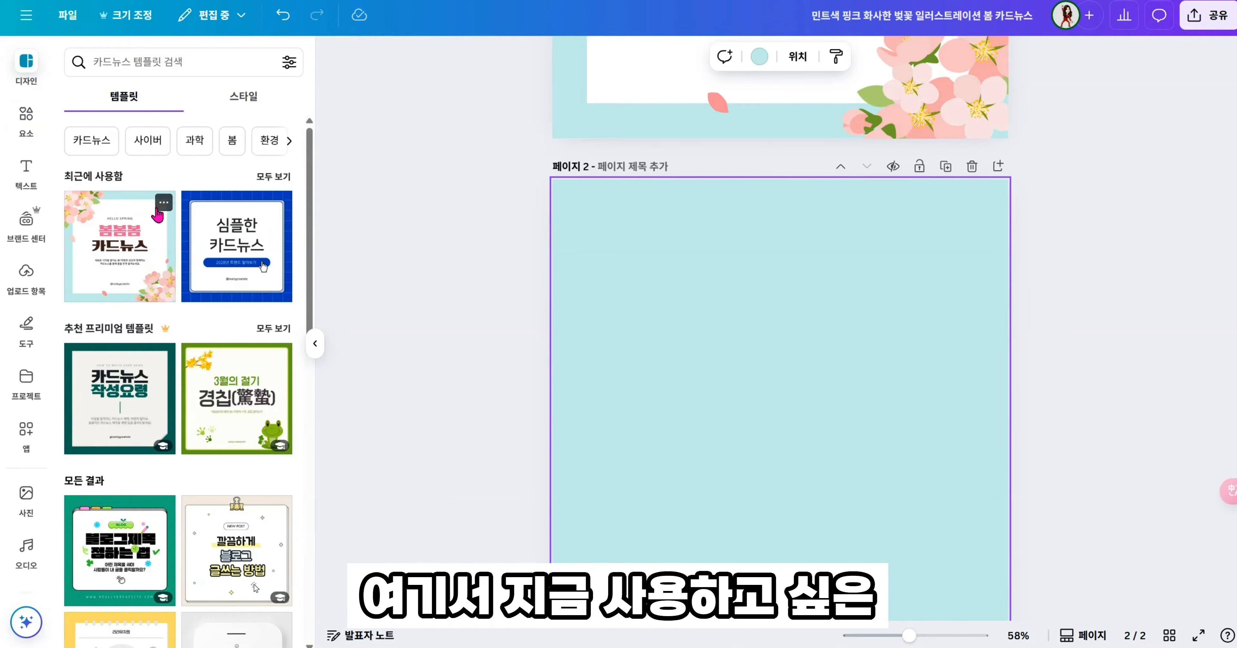
scroll(157, 214, "down", 15)
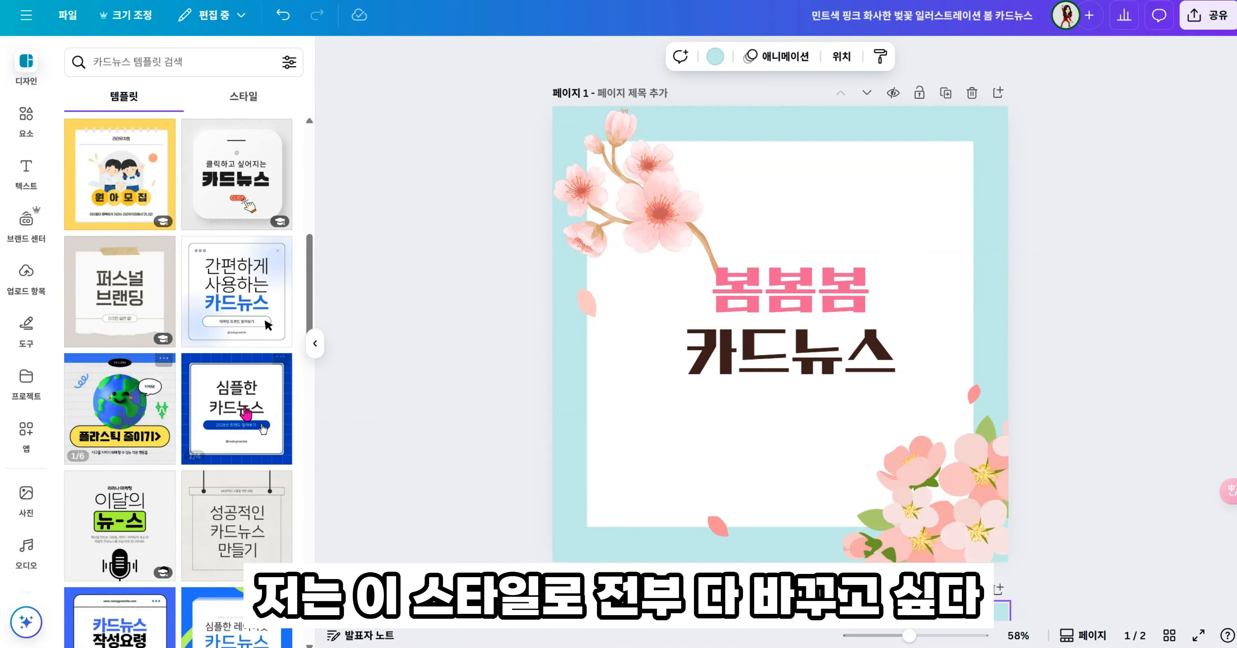
left_click(248, 407)
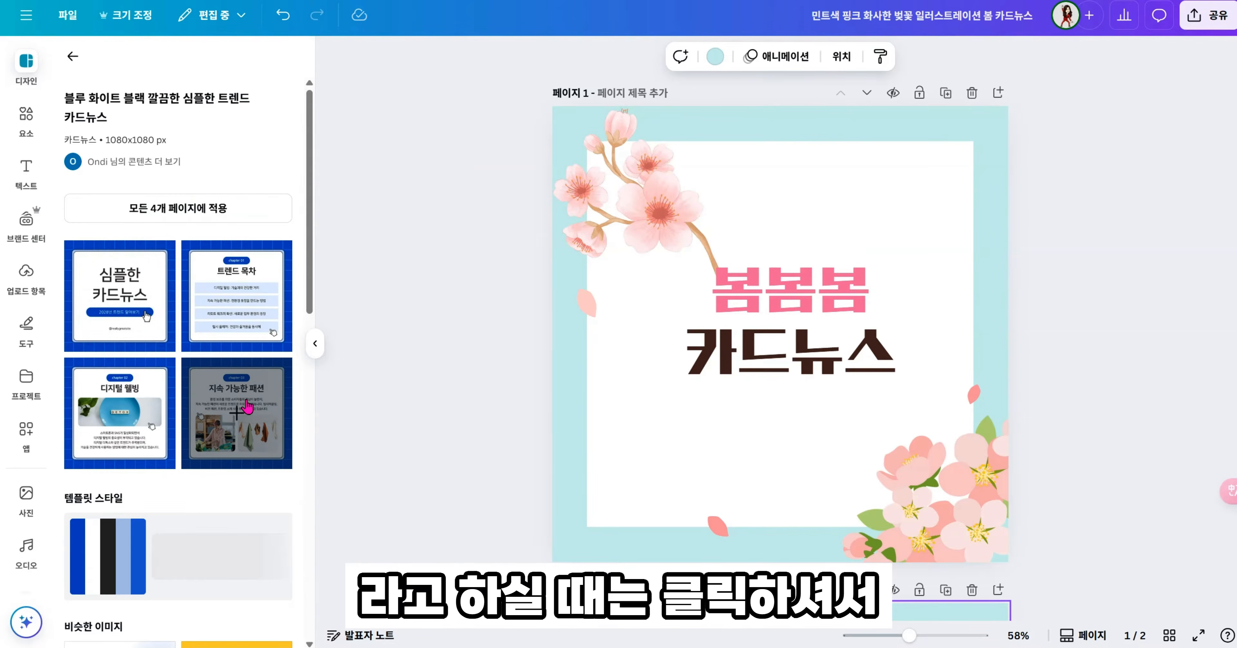
left_click(778, 288)
left_click(818, 197)
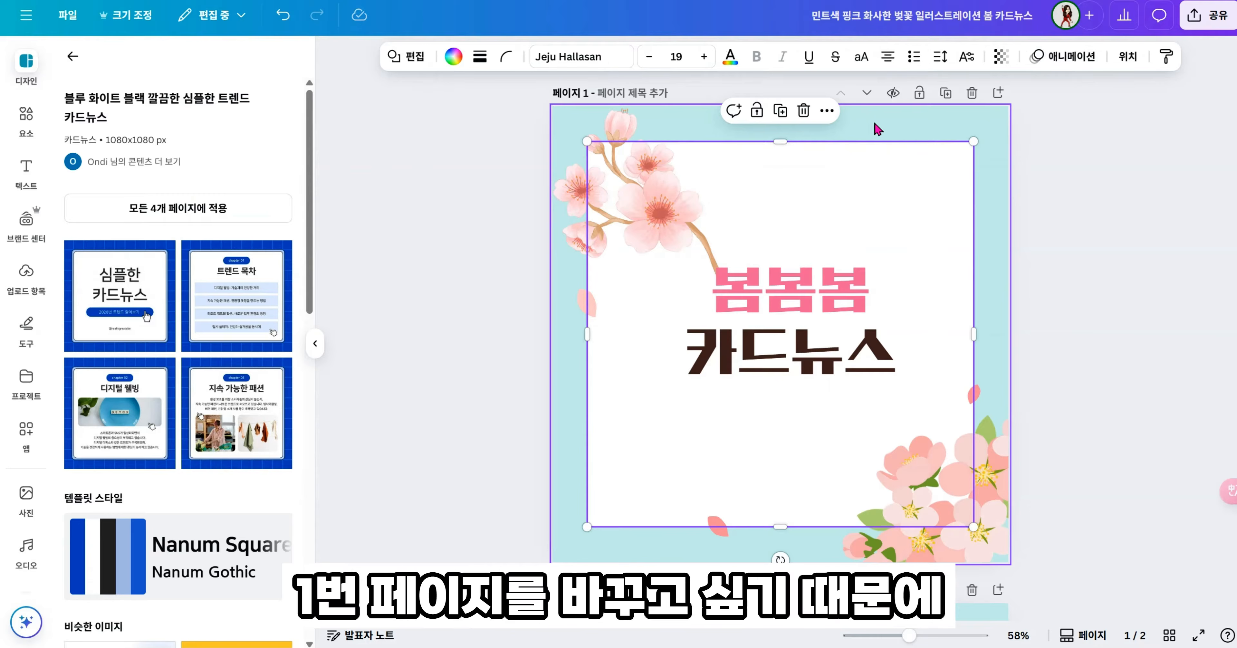
left_click(991, 136)
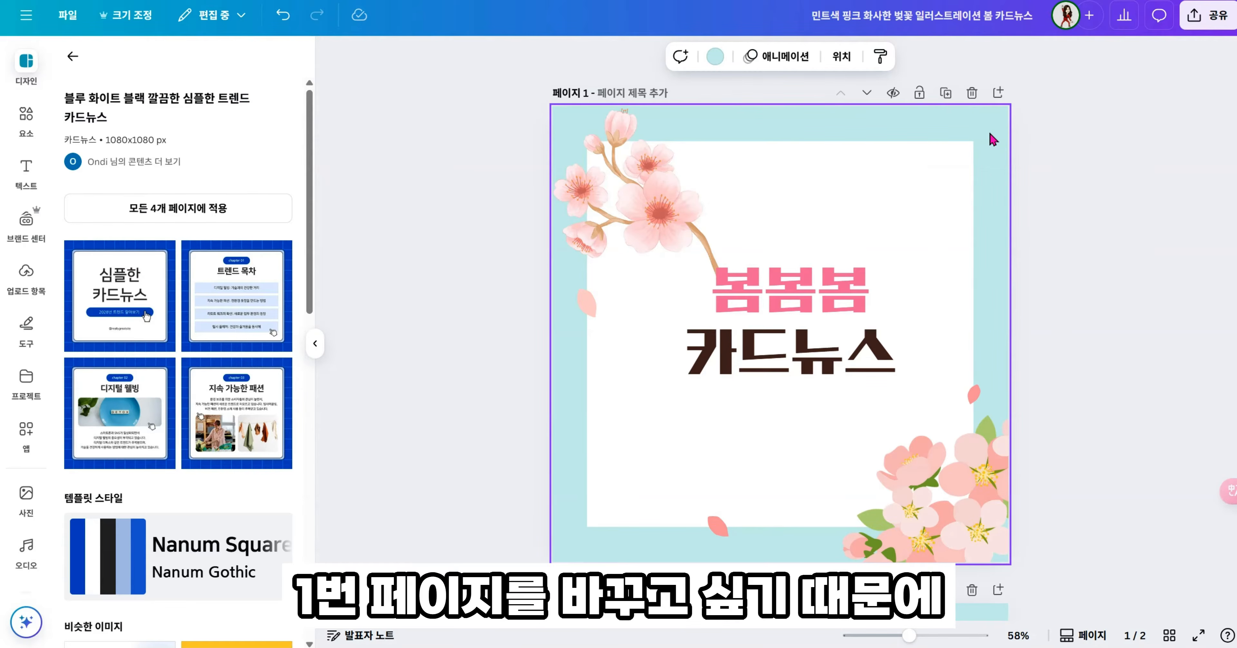
left_click(115, 312)
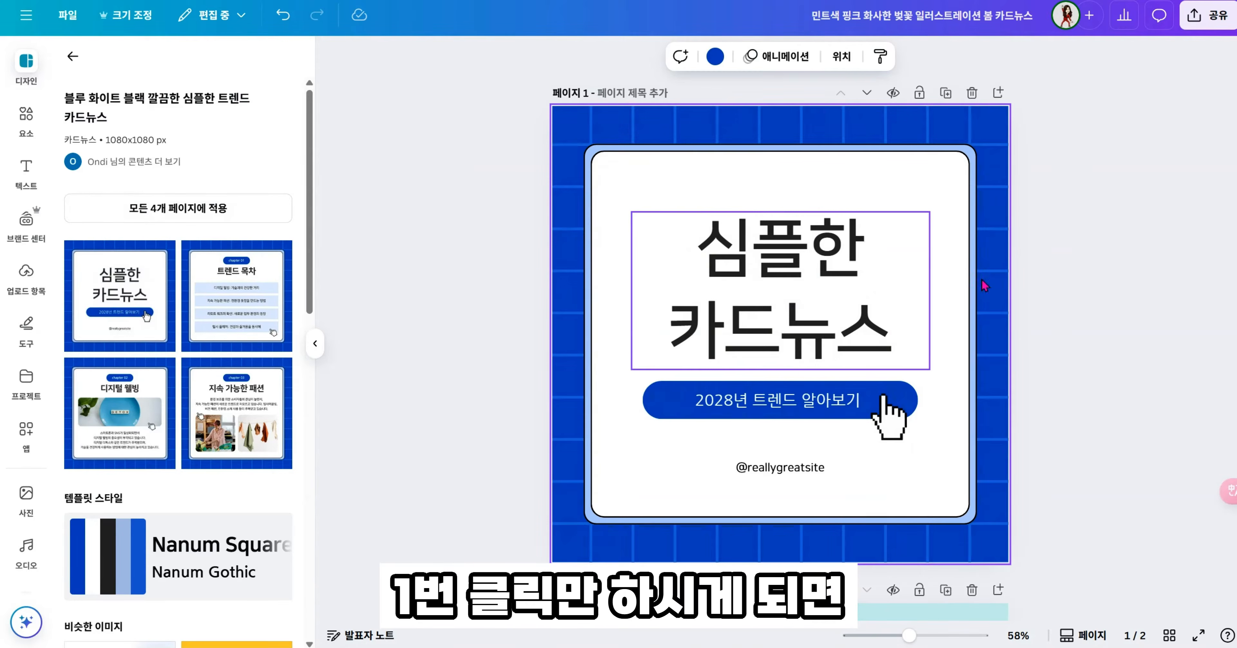
Apply the template's '트렌드 목차' layout to page 2
scroll(699, 353, "down", 5)
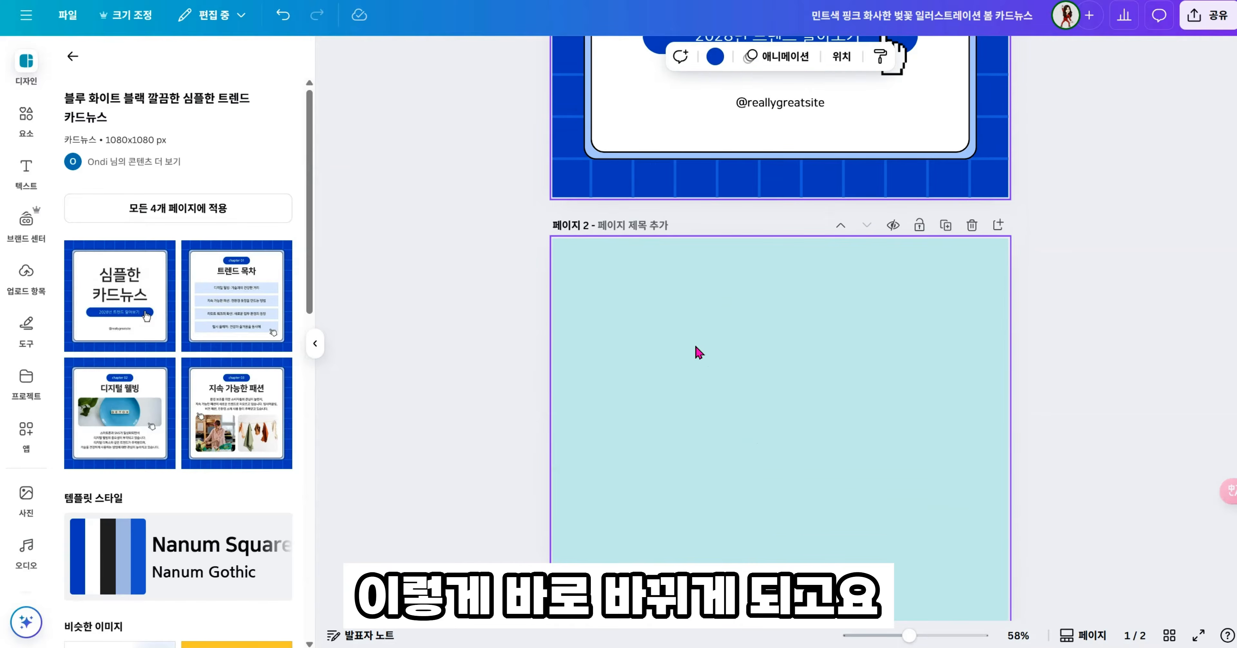
left_click(230, 294)
scroll(814, 335, "down", 2)
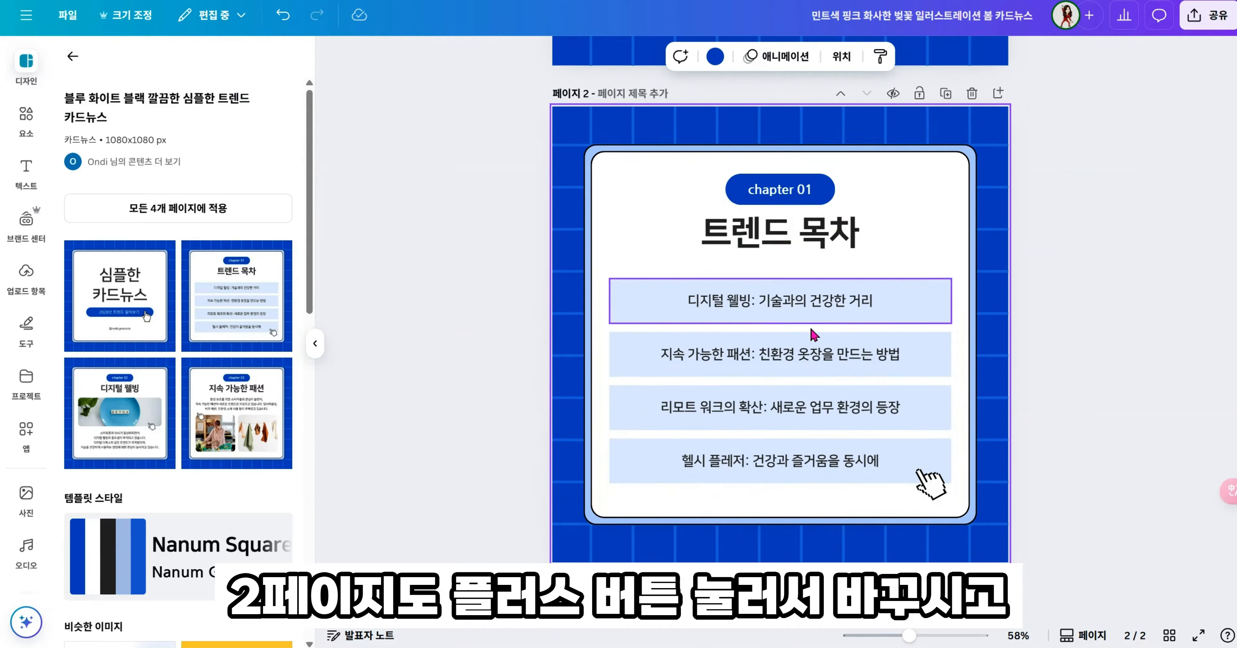
Add pages 3 and 4, applying the '디지털 웰빙' layout to page 3 and '지속 가능한 패션' to page 4
left_click(780, 594)
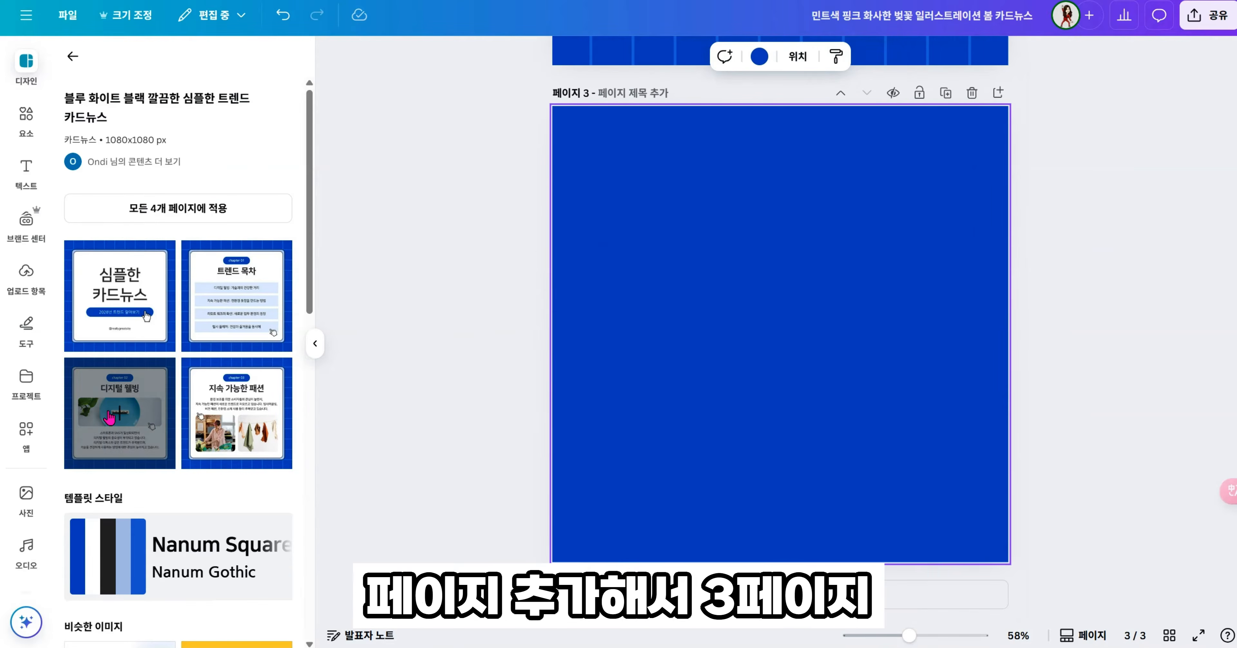
left_click(110, 418)
left_click(788, 595)
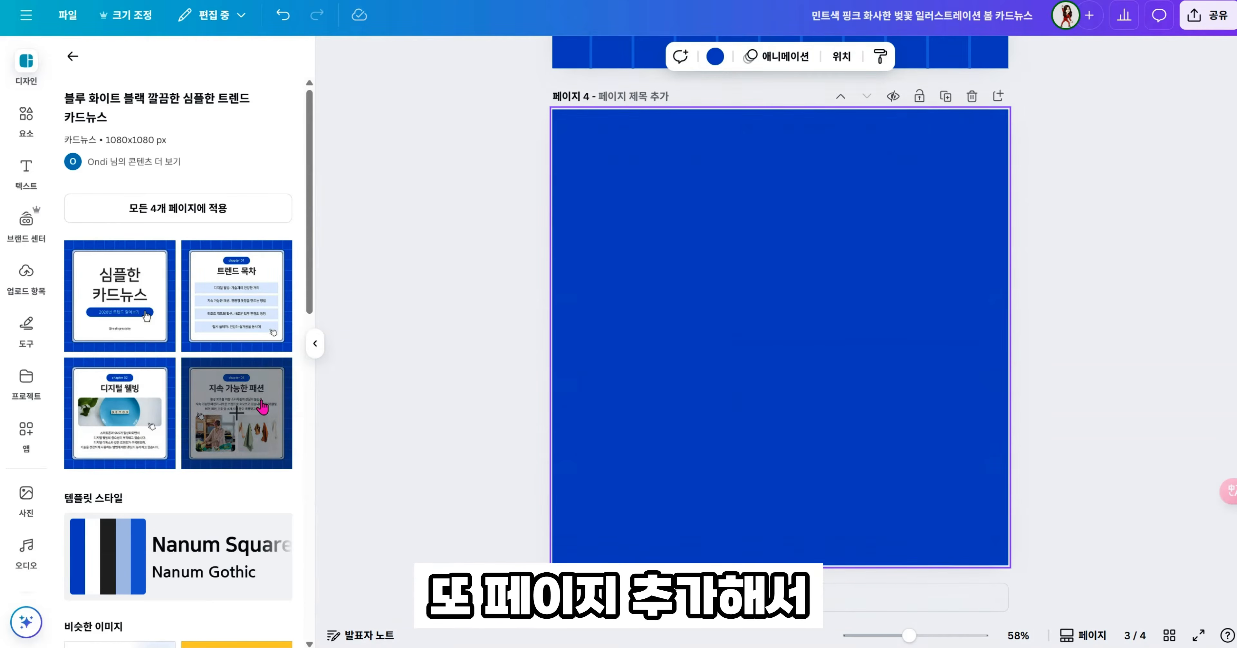
left_click(262, 408)
scroll(816, 312, "up", 10)
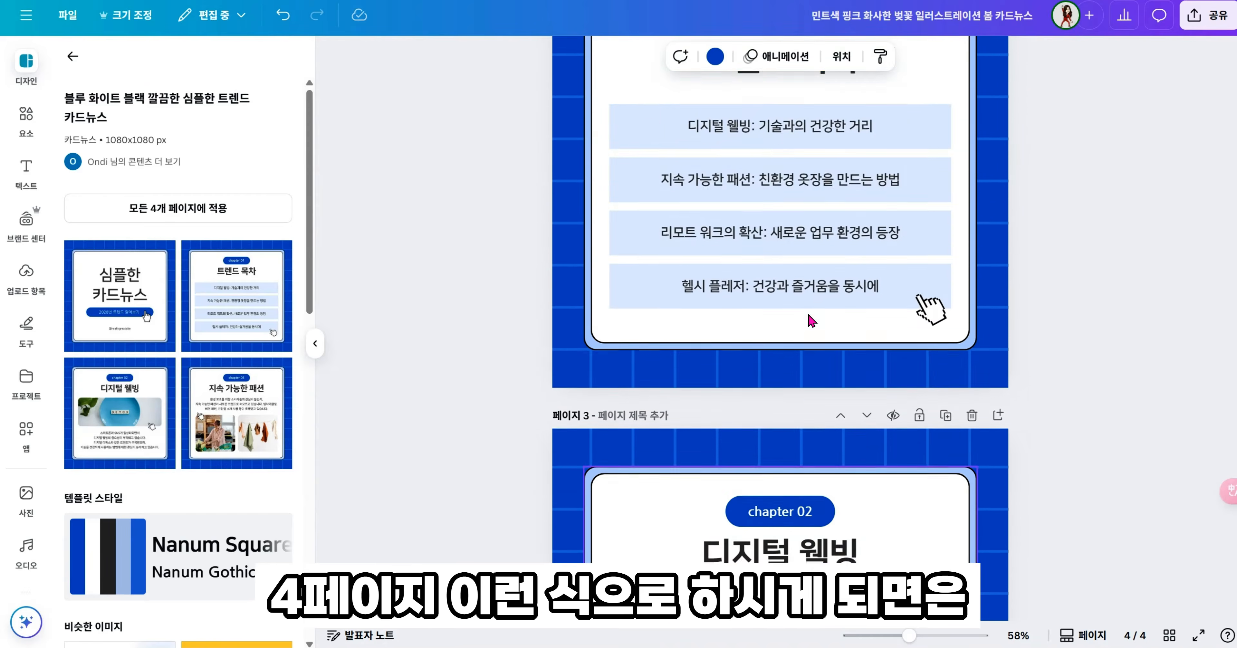
scroll(811, 320, "up", 8)
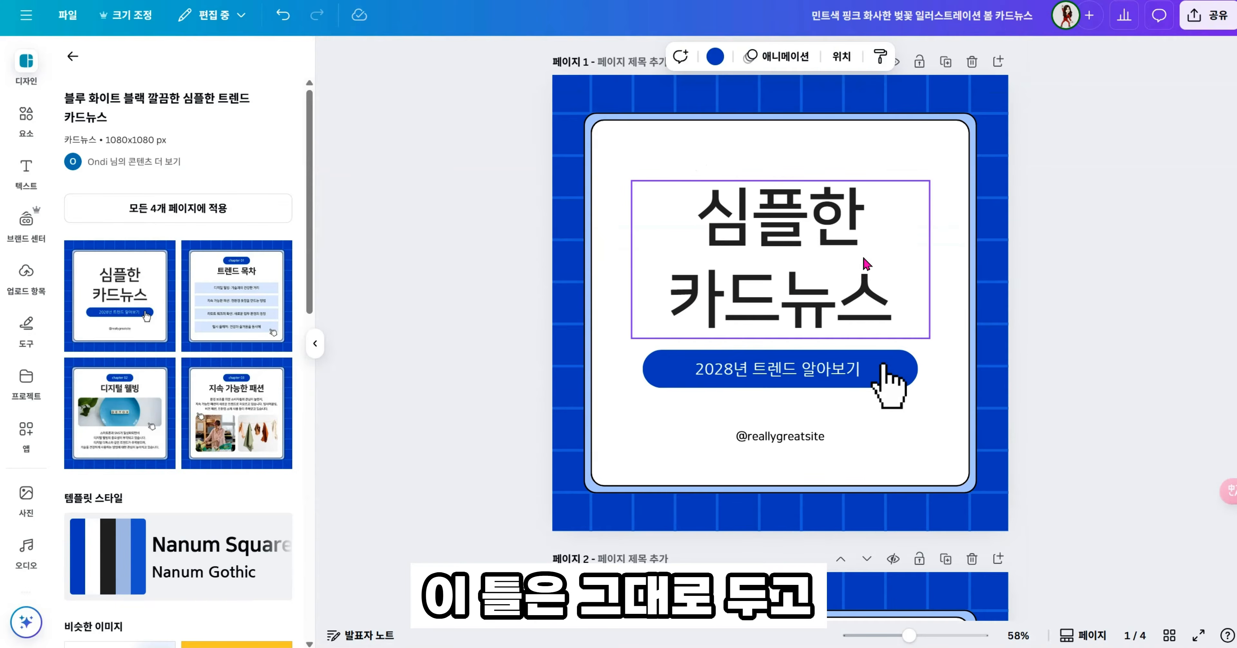
scroll(867, 263, "down", 10)
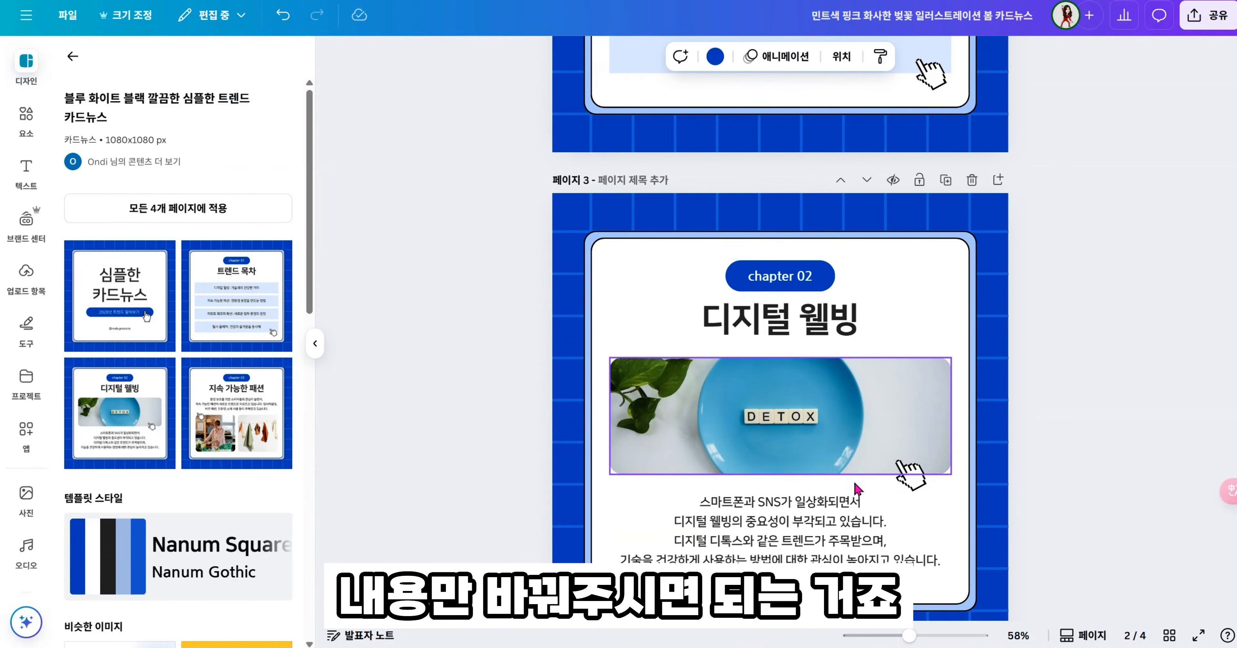
scroll(858, 488, "up", 10)
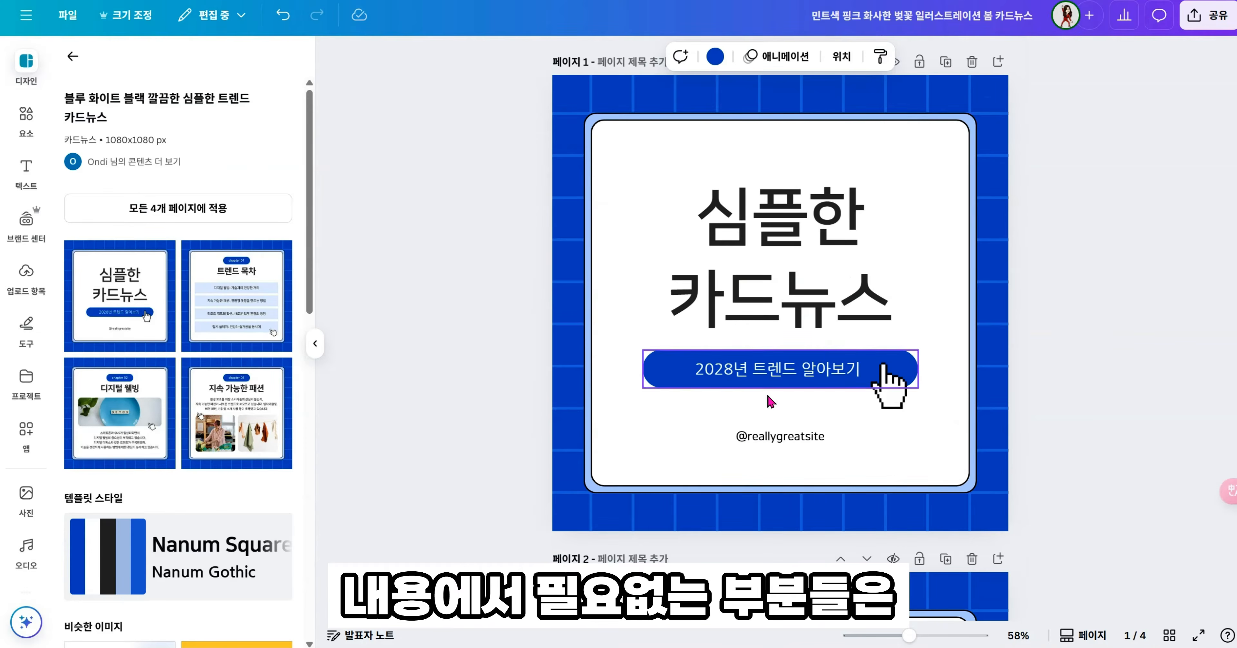
left_click(788, 436)
key("Delete")
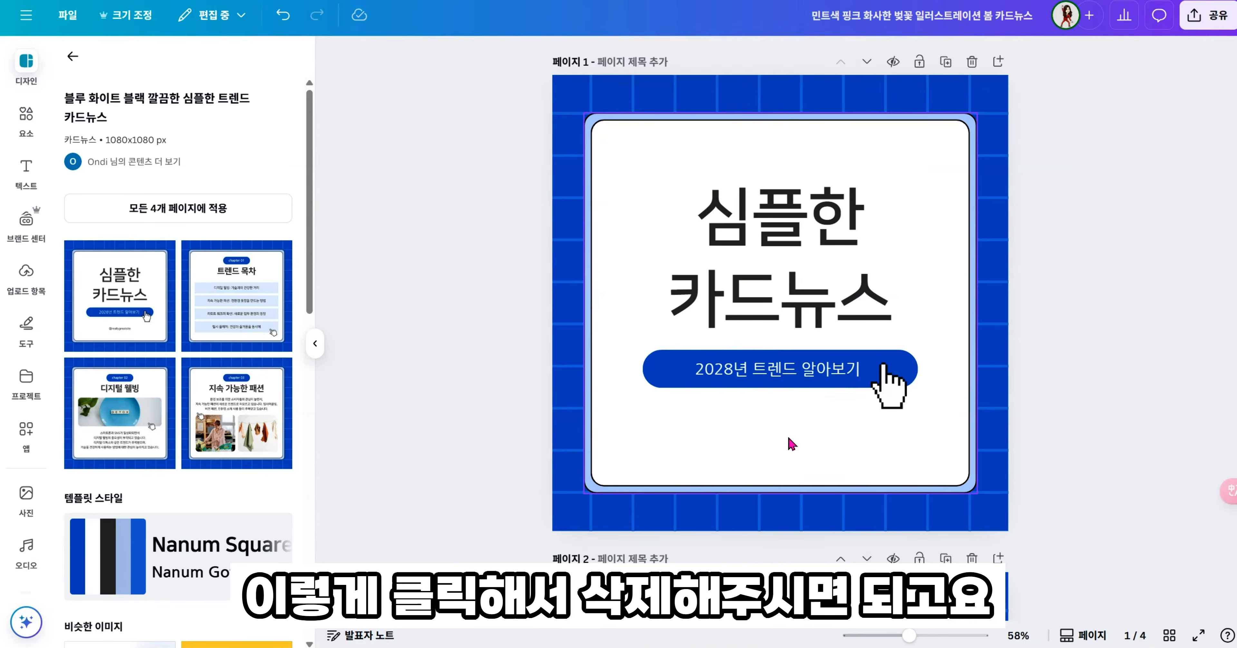
Add a text box to the cover page, enlarge its text to about size 51, and place it below the blue banner
left_click(23, 171)
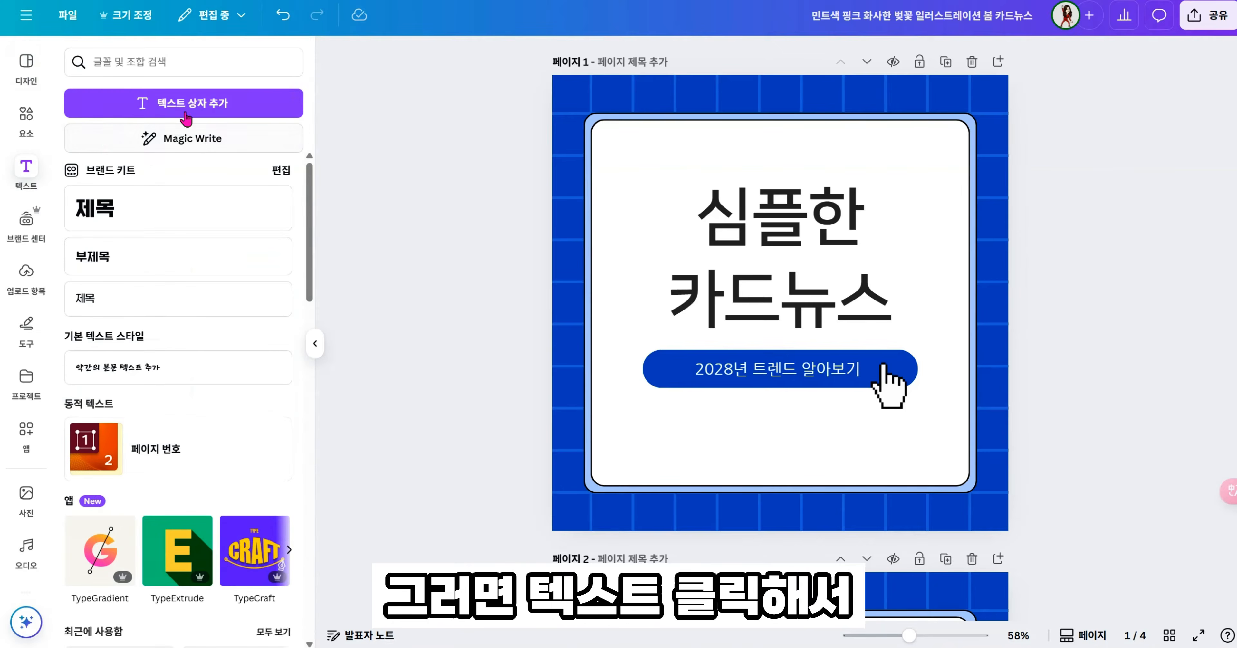
left_click(184, 103)
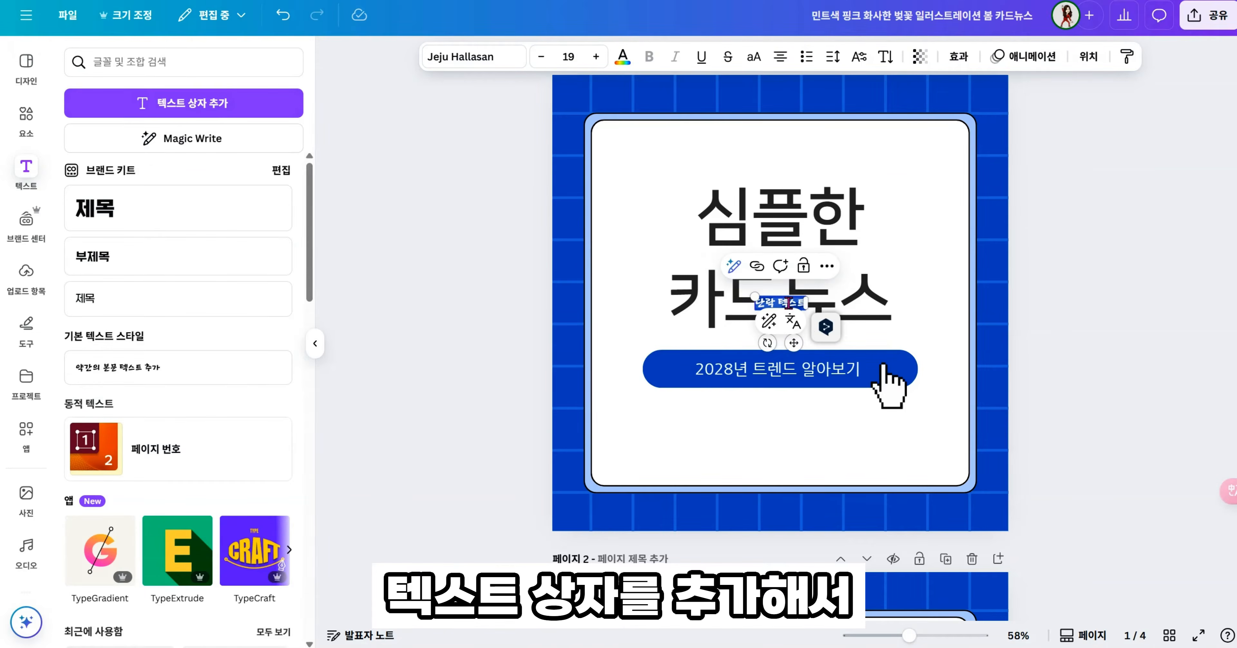
left_click_drag(755, 296, 668, 274)
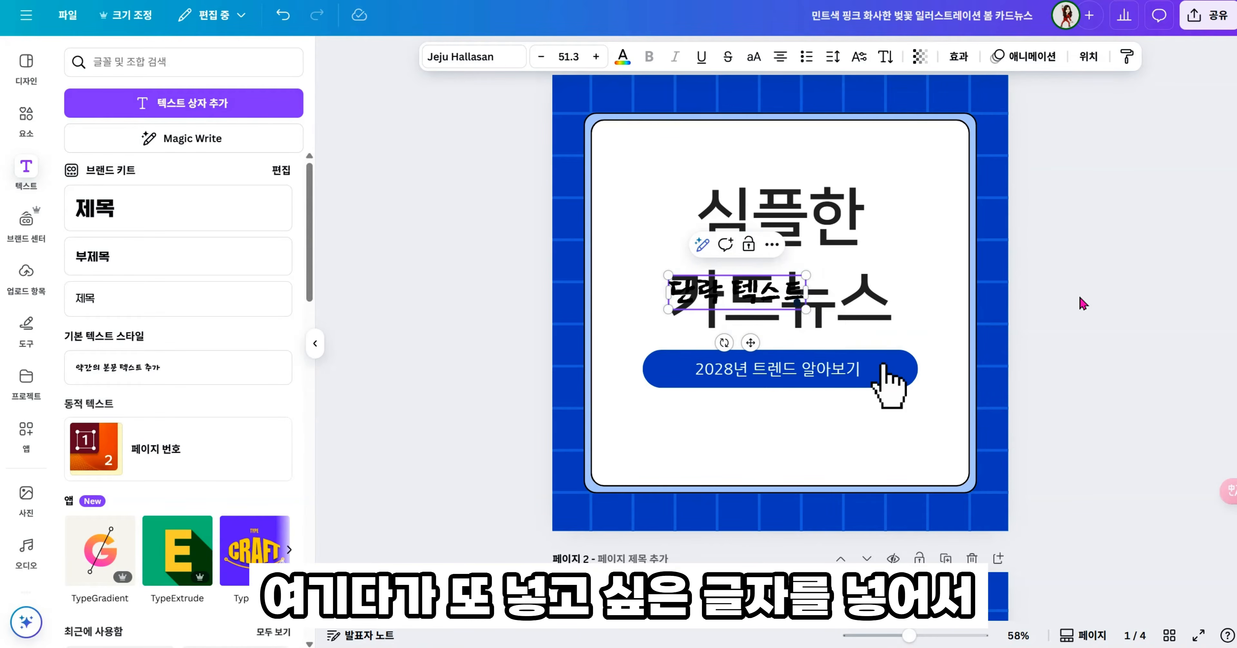
left_click_drag(785, 314, 844, 469)
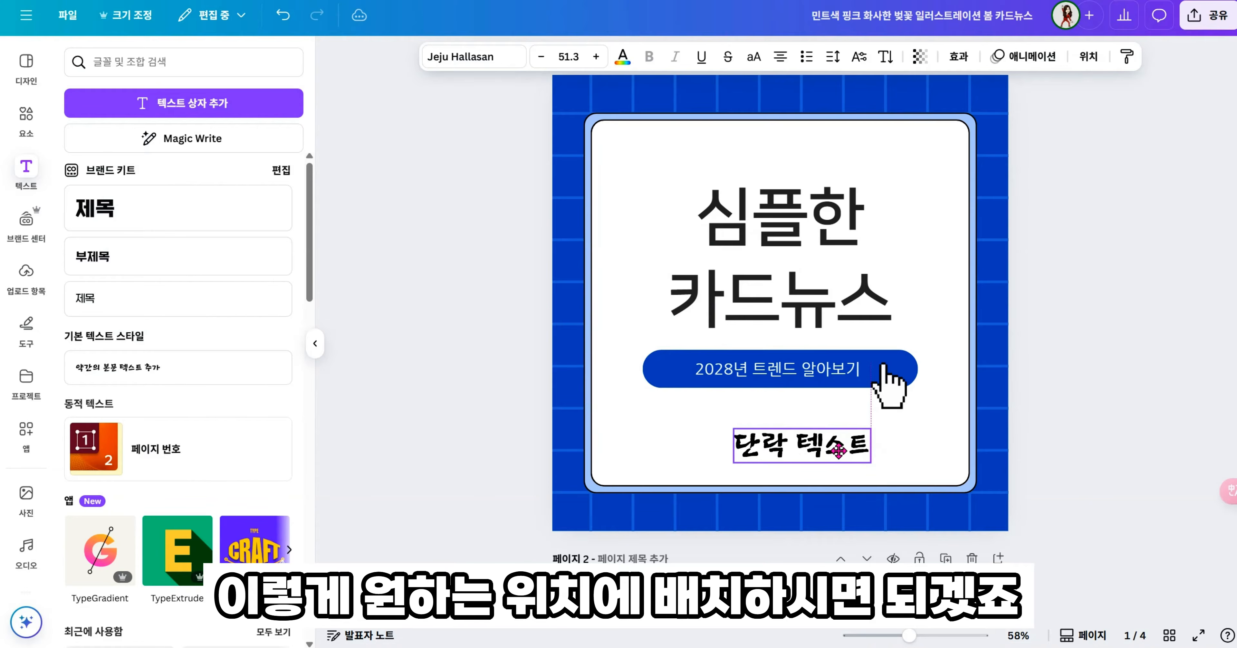
Remove '심플한' from the cover title so that it reads only '카드뉴스'
double_click(719, 209)
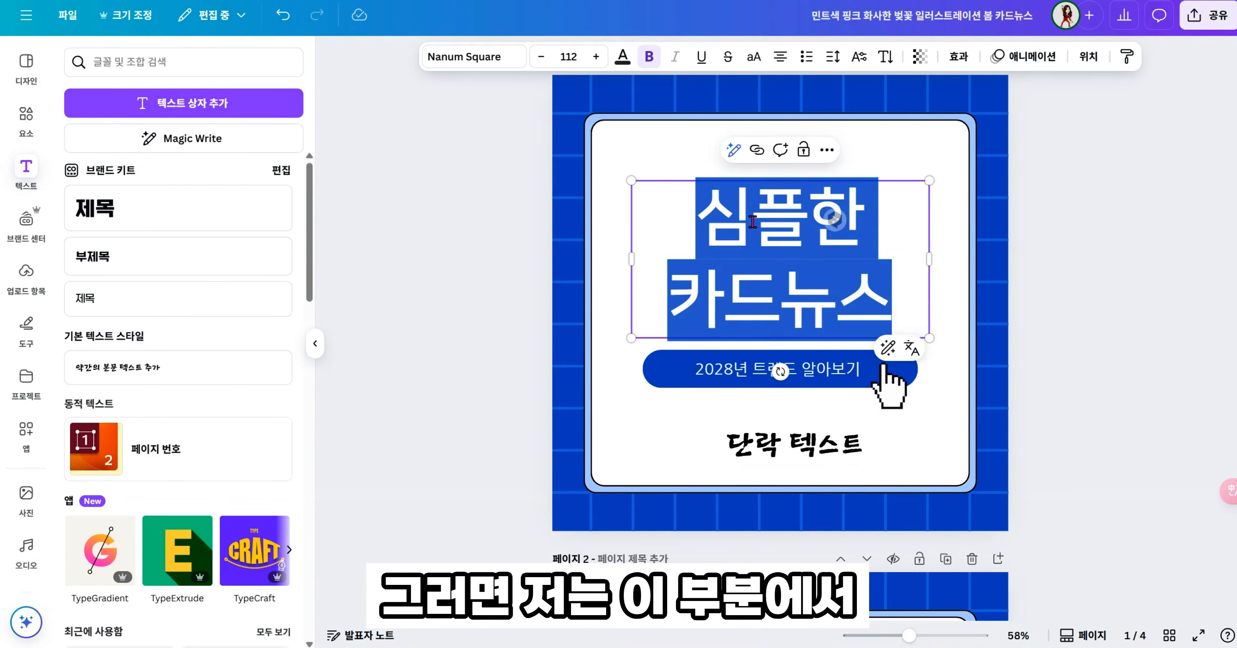
left_click(714, 210)
key("Delete")
key("Delete")
key("Delete")
key("Delete")
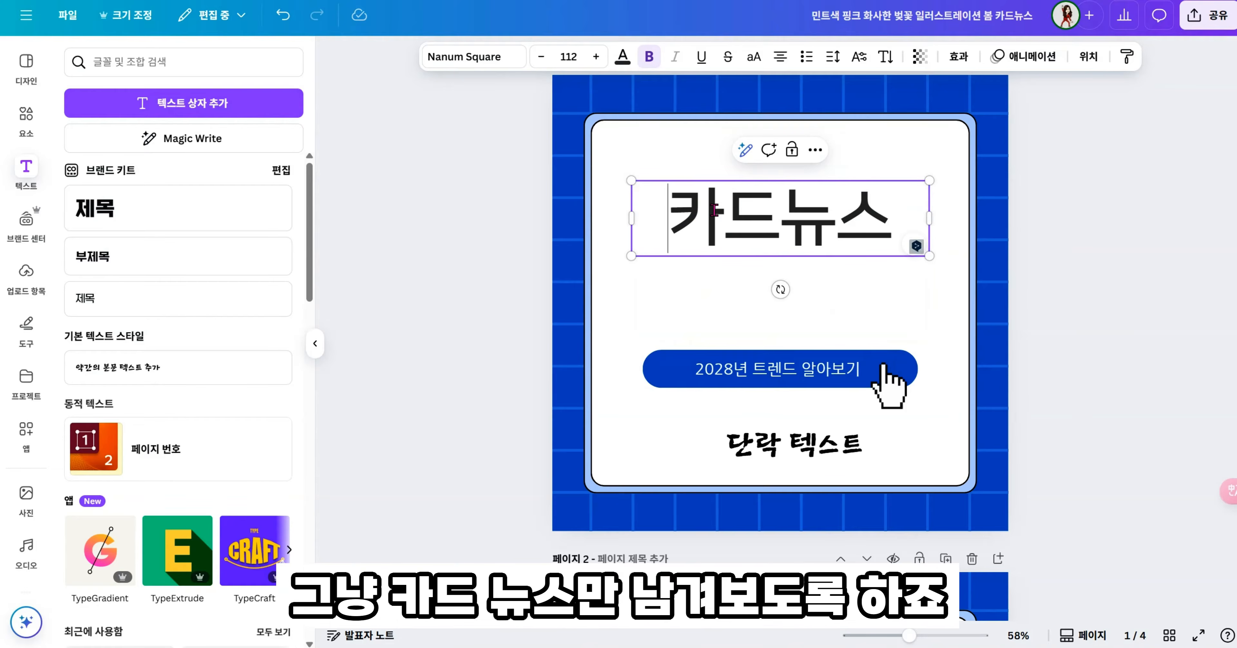
Filter the font list for the cover title to free (무료) fonts in Korean (한국어)
double_click(671, 209)
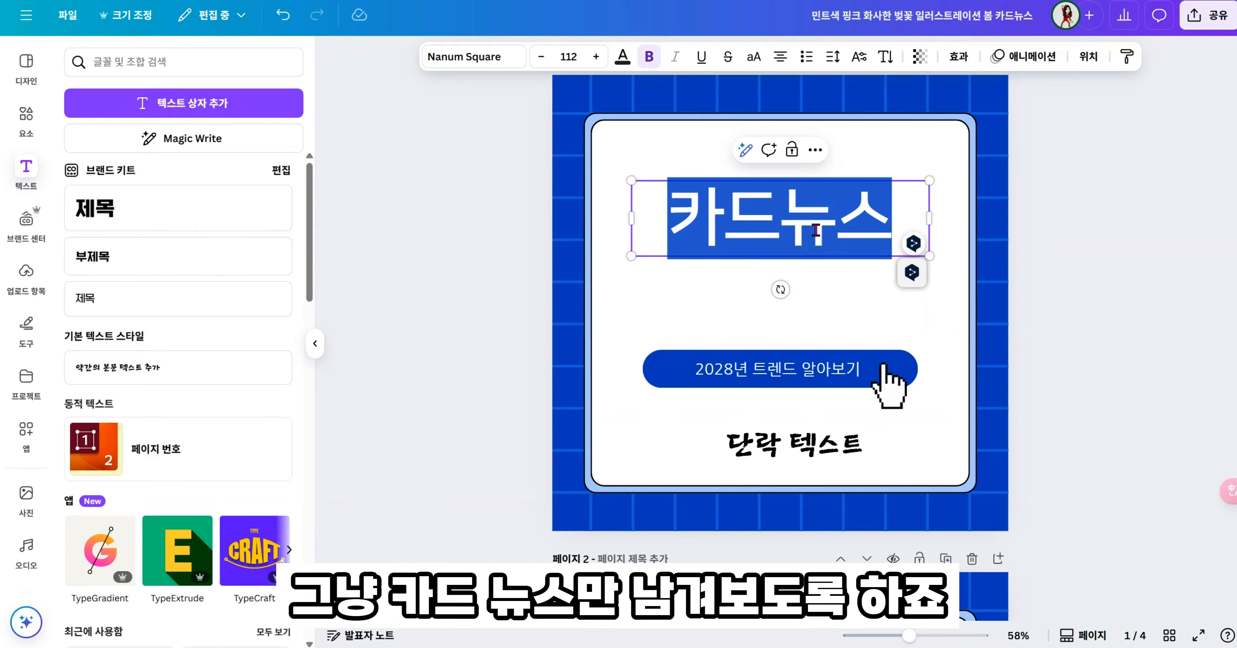
left_click(475, 56)
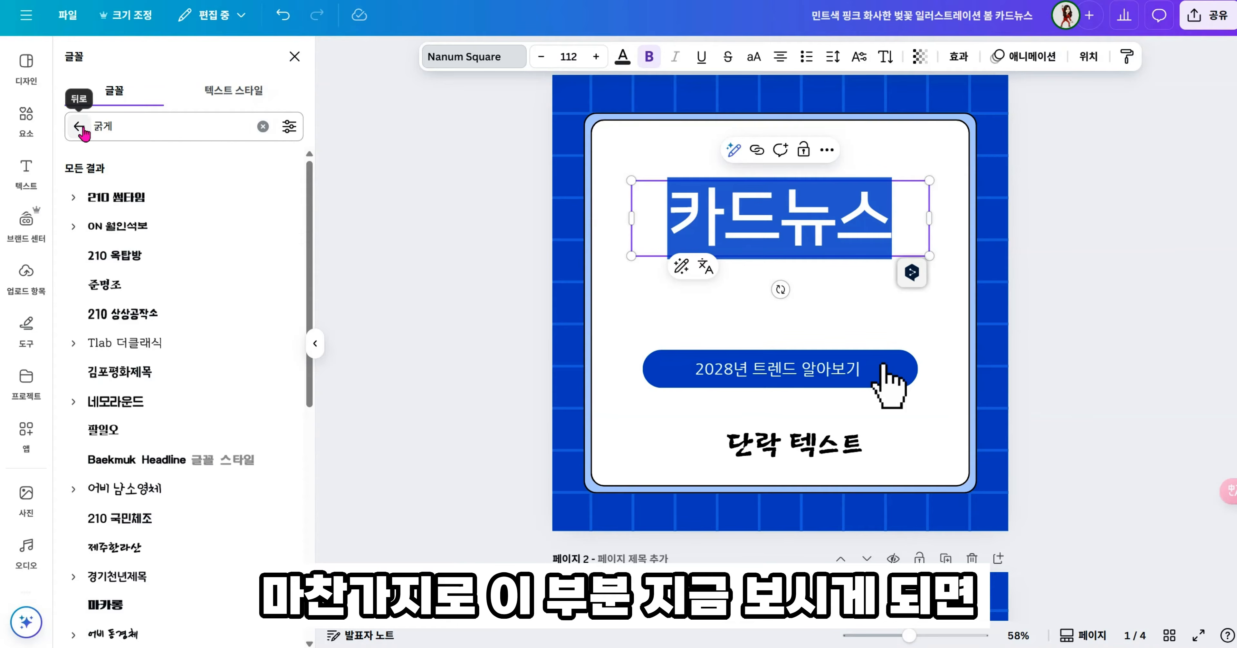
left_click(290, 128)
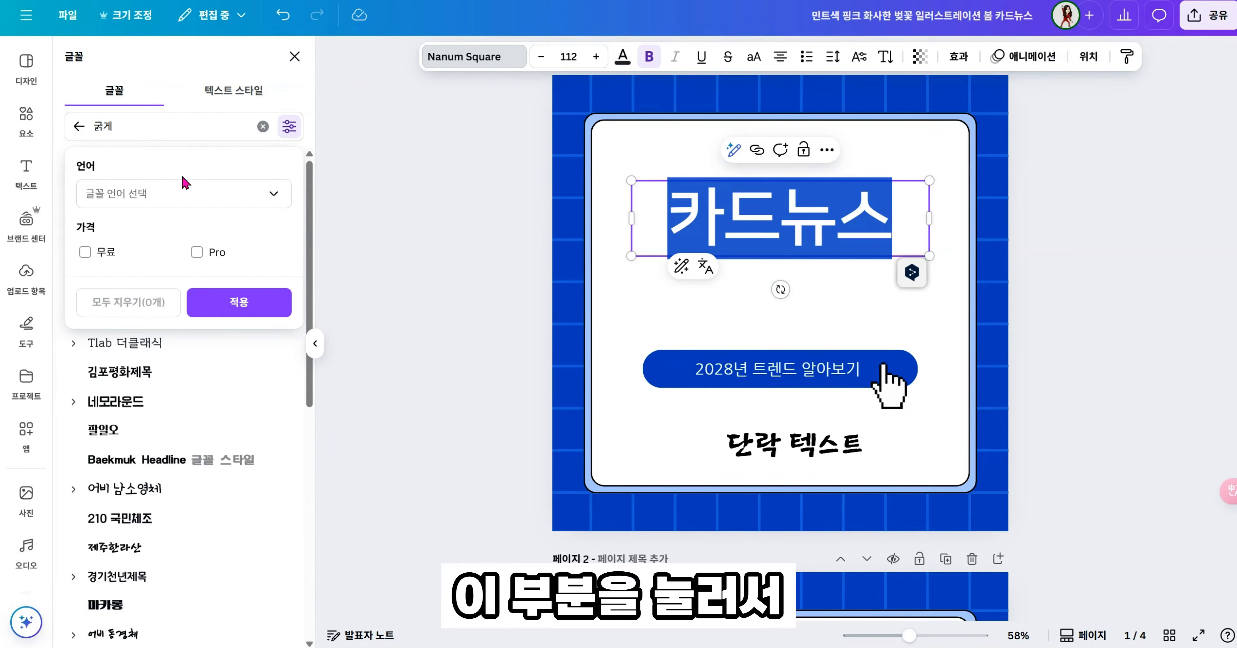
left_click(265, 196)
type("한")
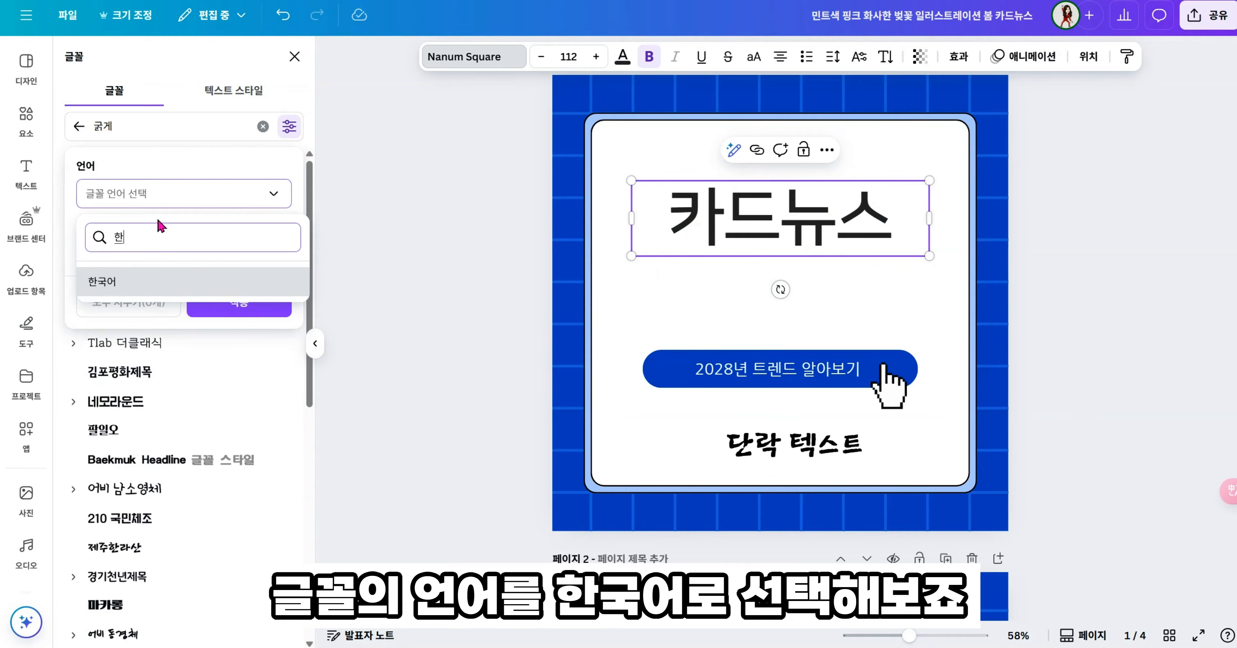
type("국어")
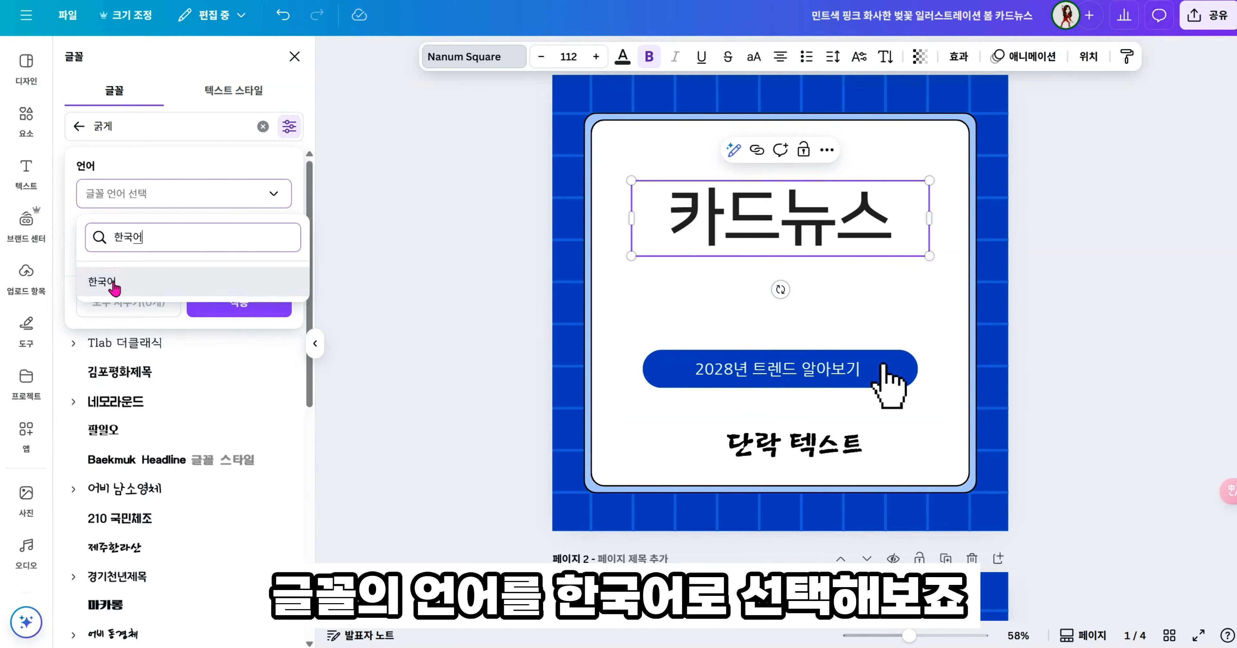
left_click(99, 281)
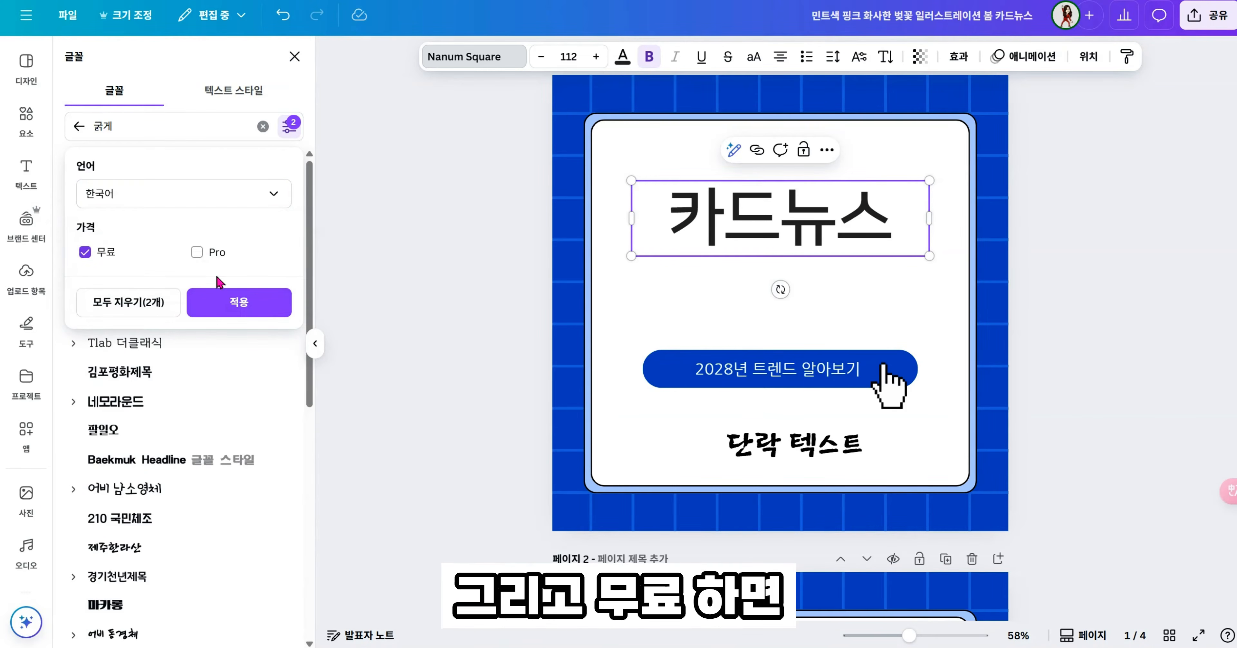
left_click(226, 302)
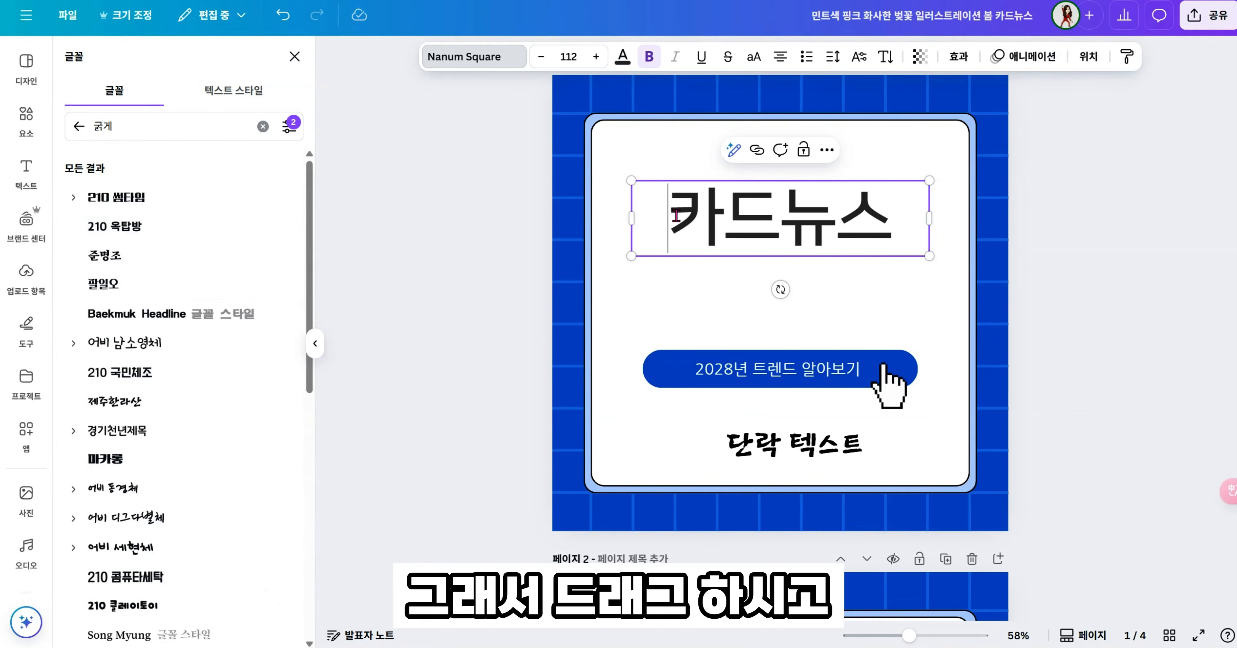
Apply the '210 옥탑방' font to the whole '카드뉴스' title
left_click_drag(673, 216, 914, 220)
left_click(121, 230)
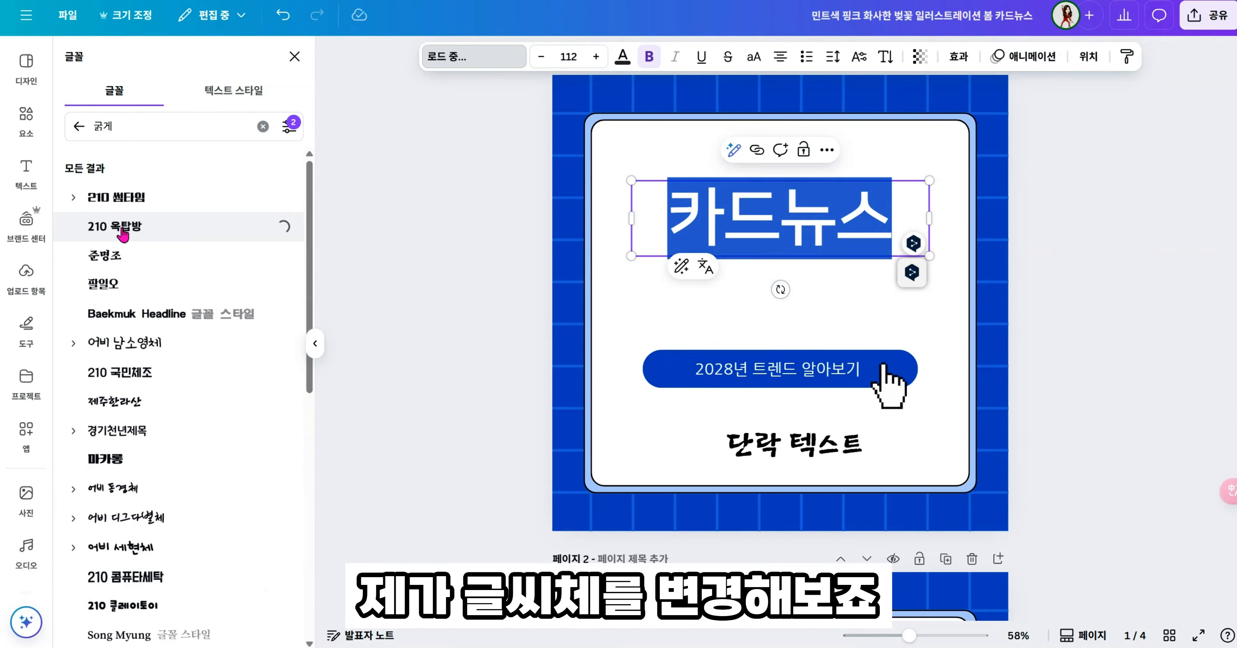
left_click(1150, 258)
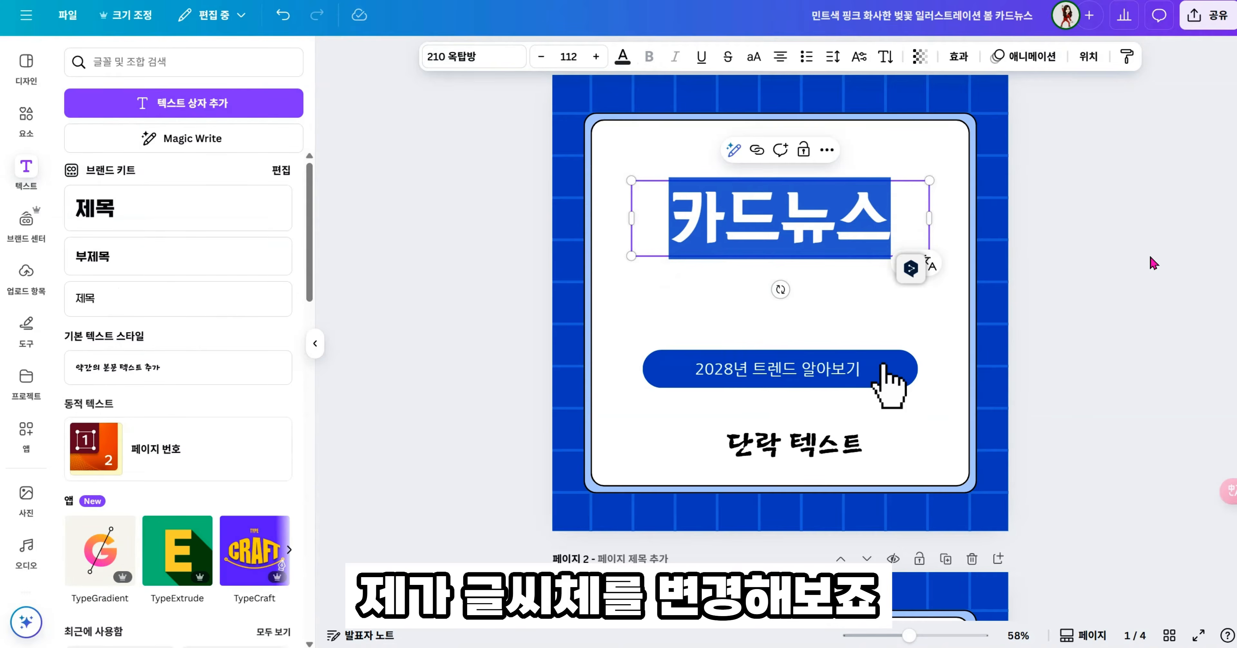
left_click(1127, 274)
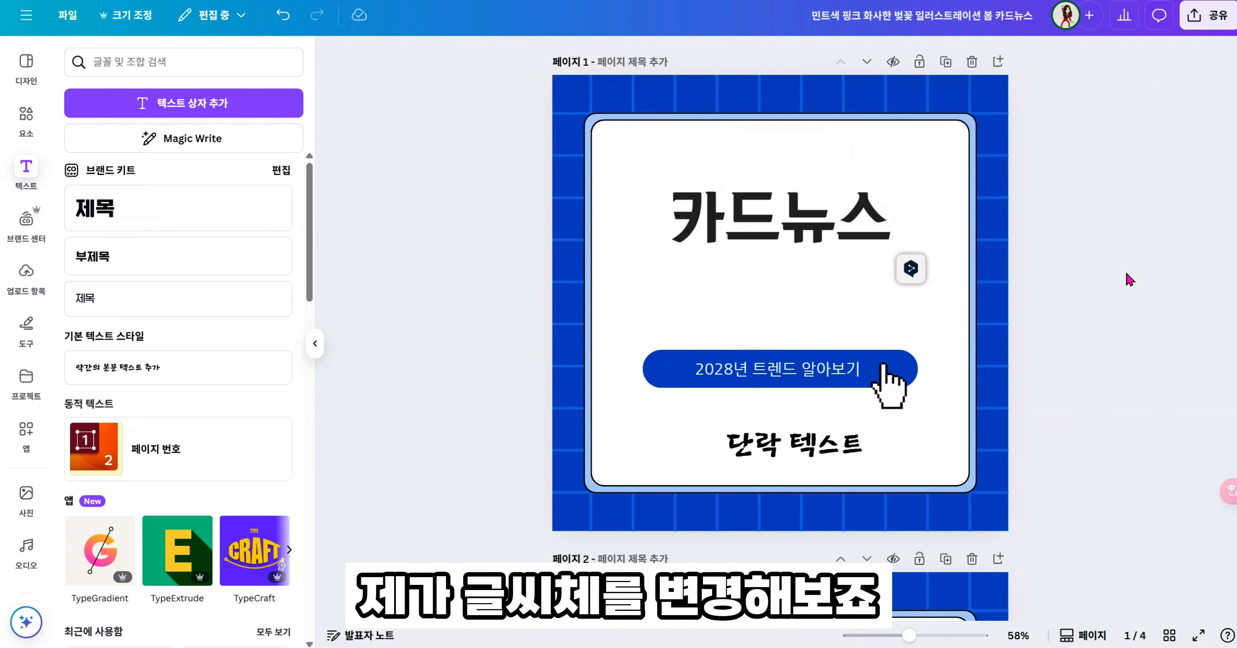
Change the year in the cover's blue banner so the text reads '2025년 트렌드 알아보기'
left_click(733, 369)
left_click(725, 367)
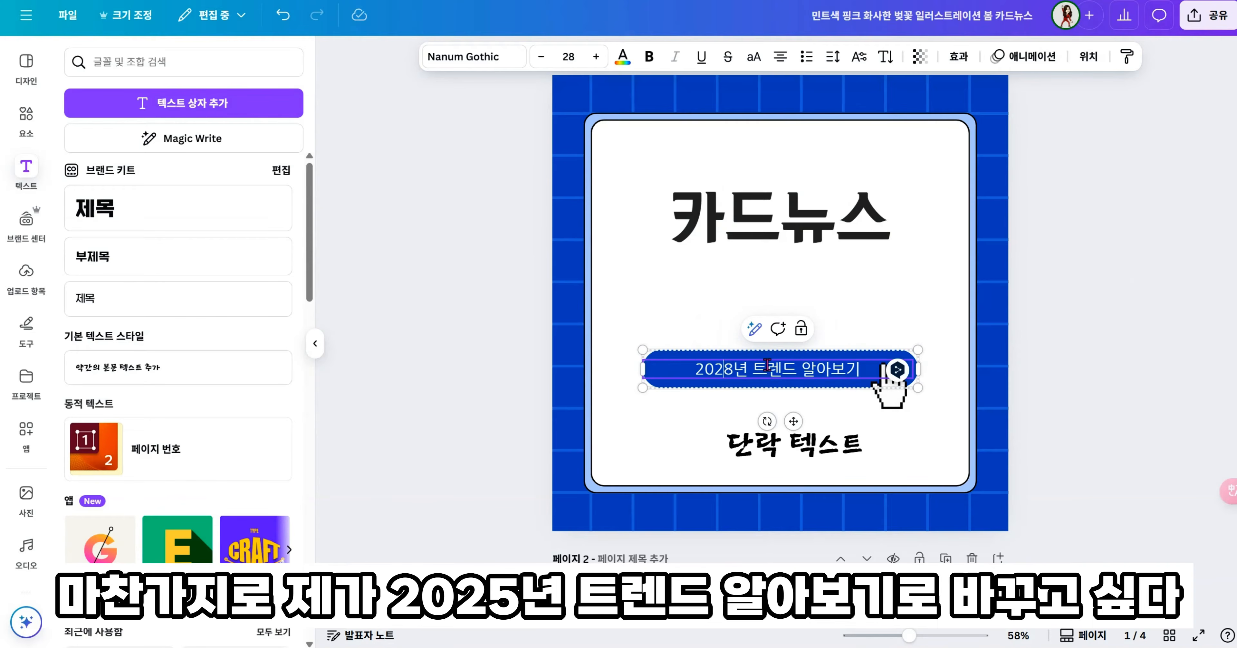
left_click(1182, 319)
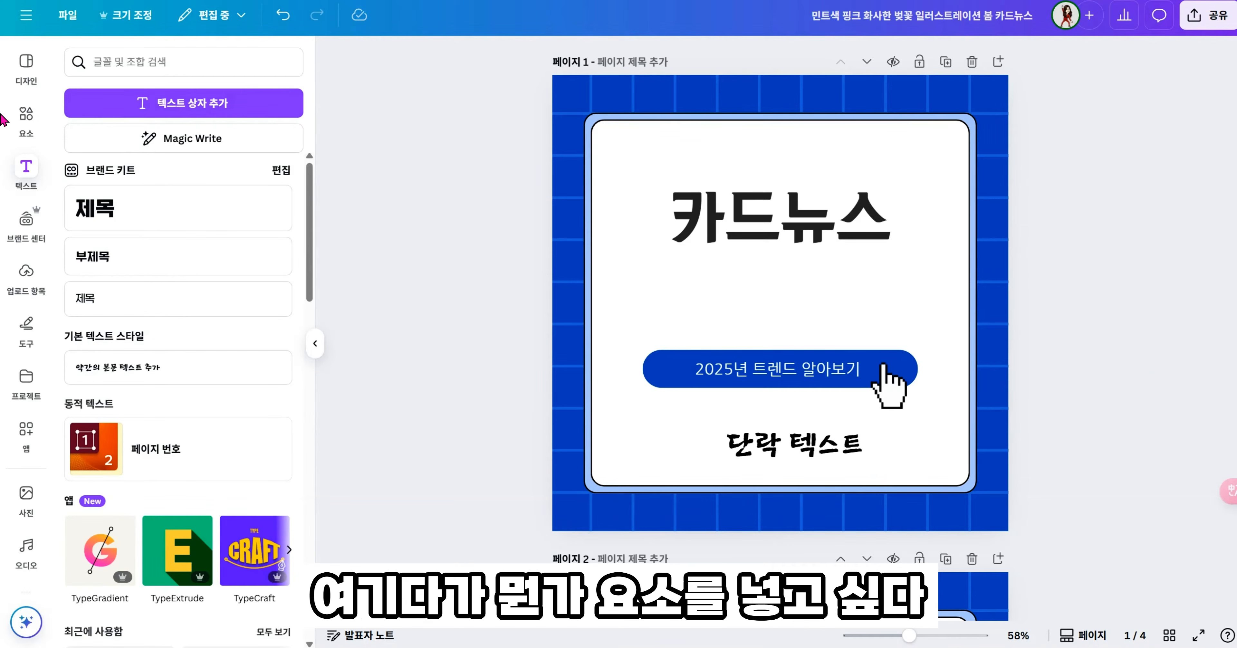
Search the graphic elements for '트랜드', replacing the earlier search term
left_click(17, 122)
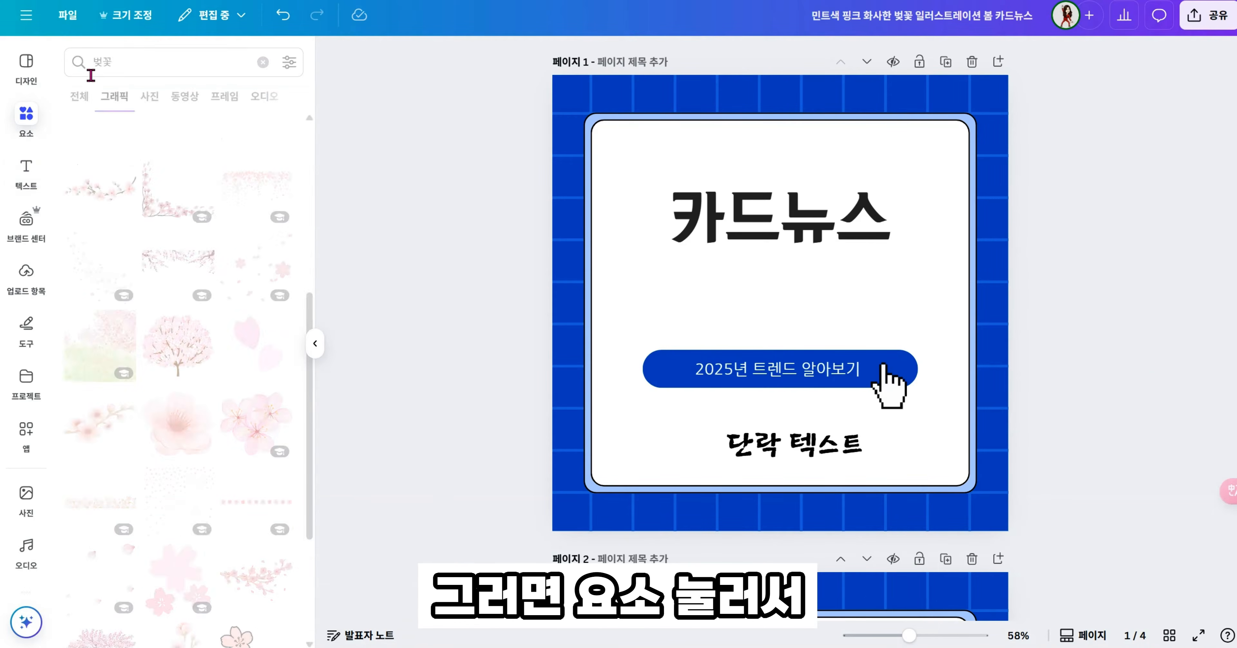
left_click(115, 62)
left_click_drag(115, 63, 65, 65)
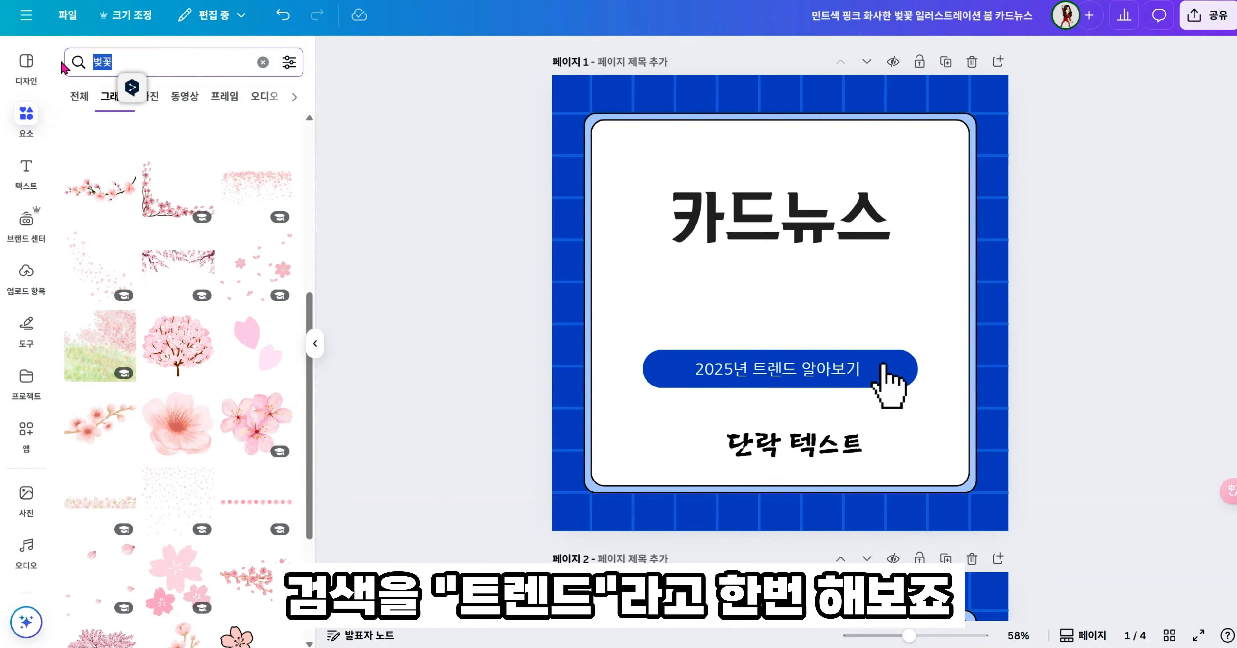
type("트랜드")
key("Return")
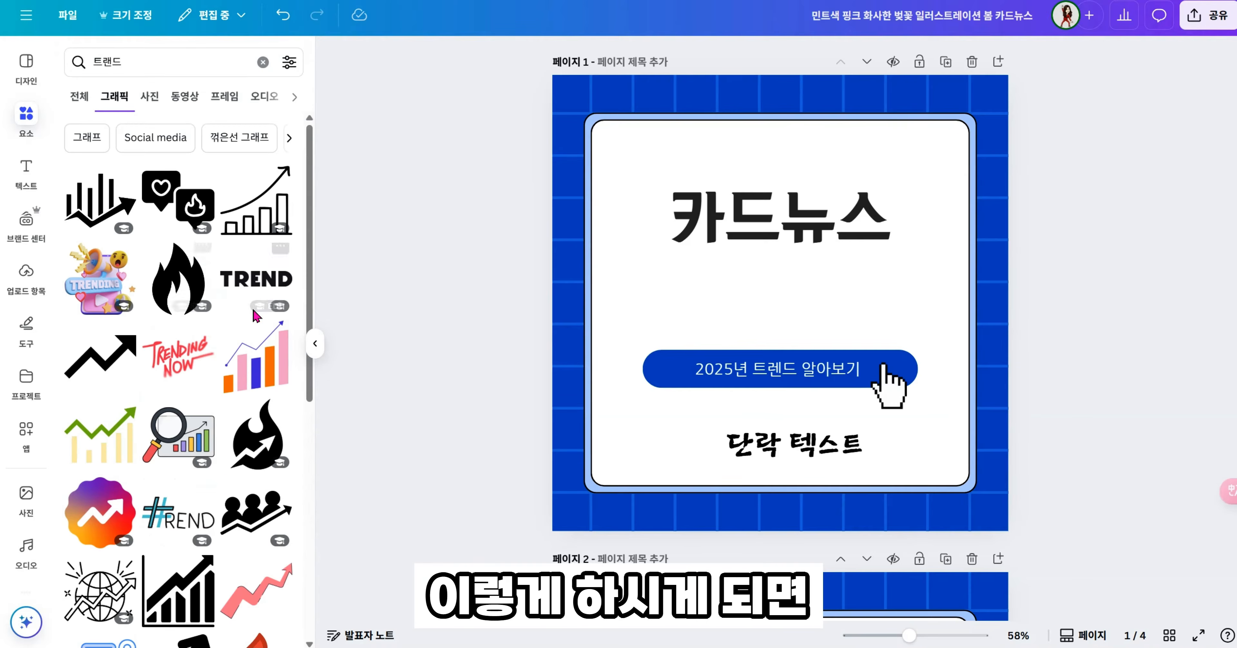
Insert the graphic of a woman holding a tablet, shrink it, and place it in the white card's upper-left corner
scroll(239, 340, "down", 2)
scroll(239, 339, "down", 6)
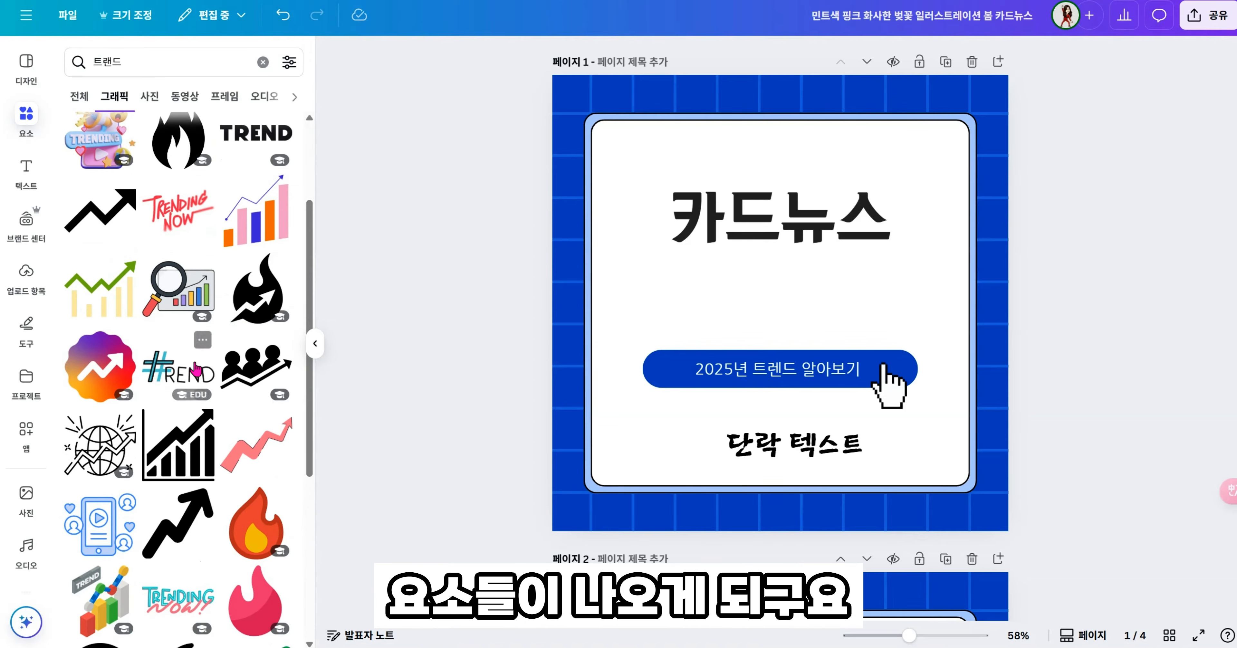
scroll(259, 389, "down", 4)
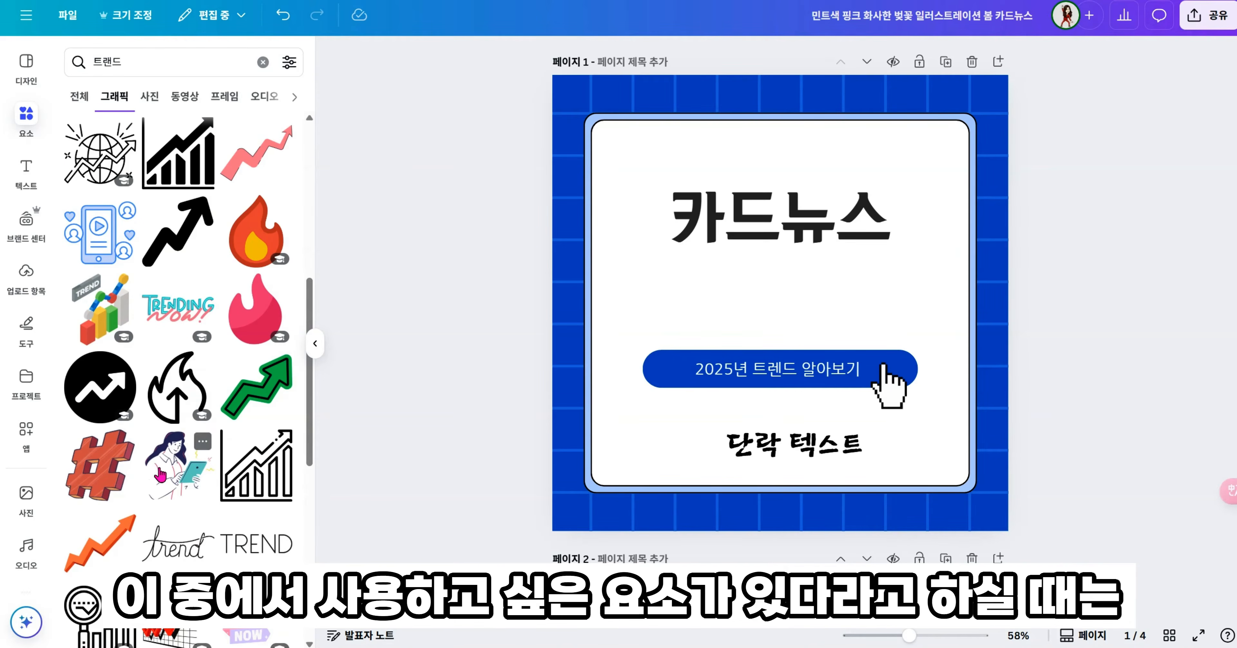
left_click(167, 476)
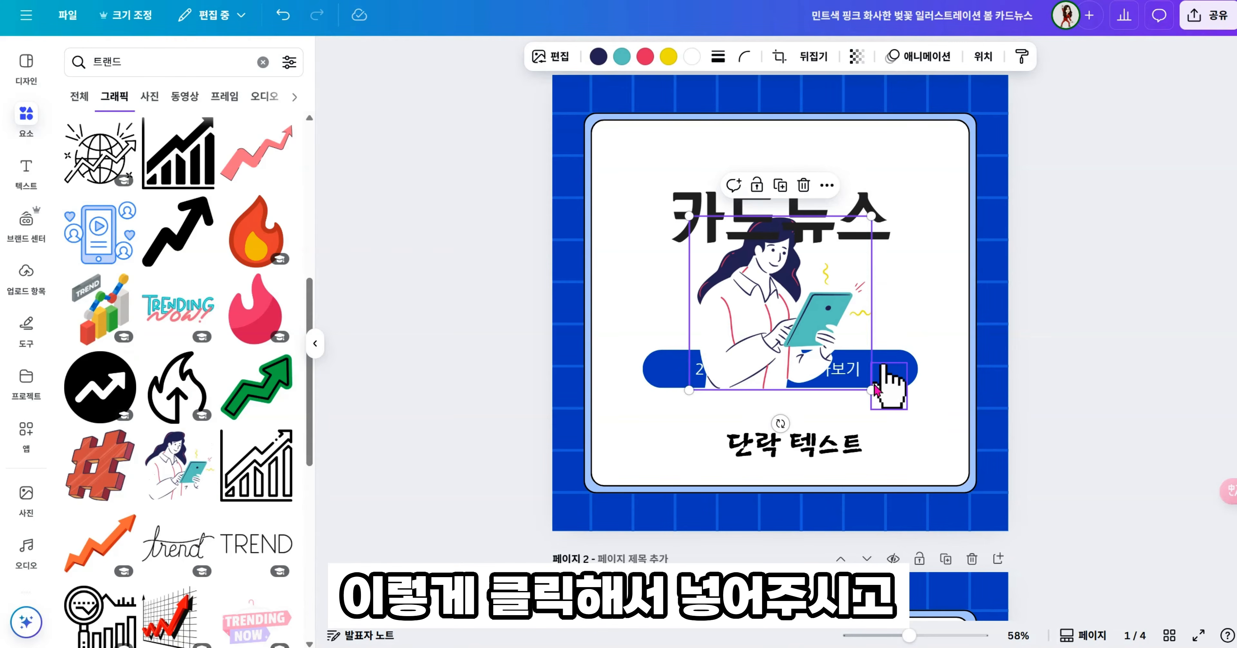
left_click_drag(871, 389, 786, 310)
left_click_drag(755, 274, 649, 178)
left_click(1020, 339)
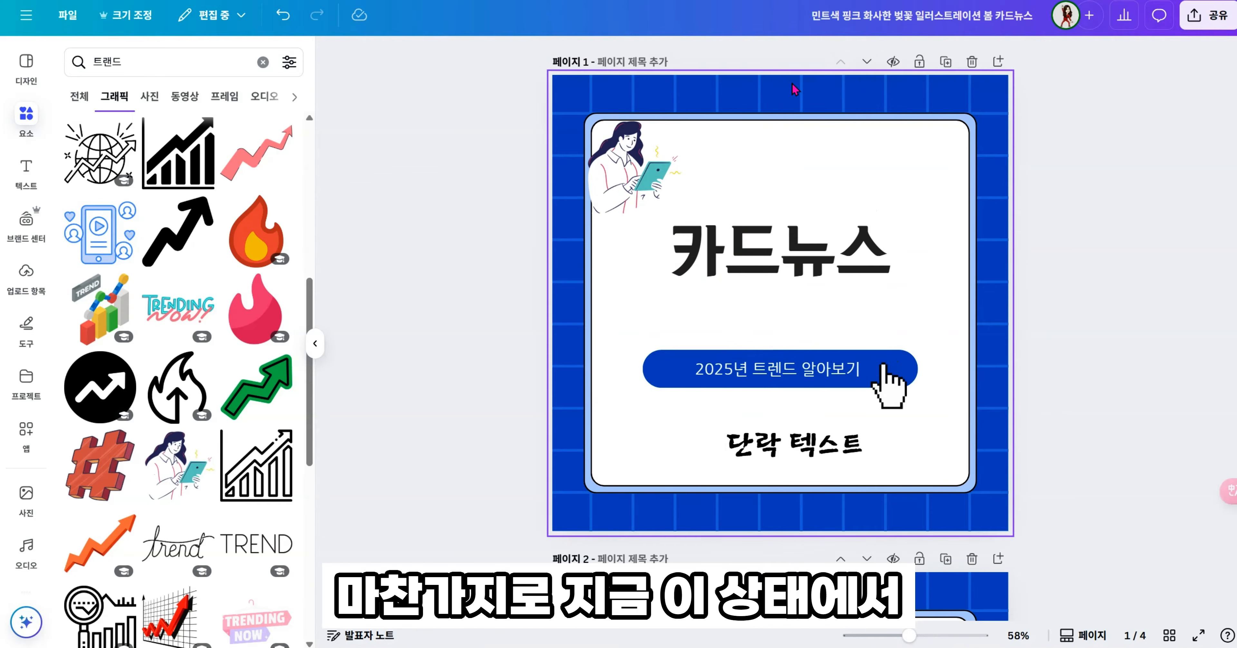
Recolor the cover background's grid lines with the yellow document color
left_click(795, 89)
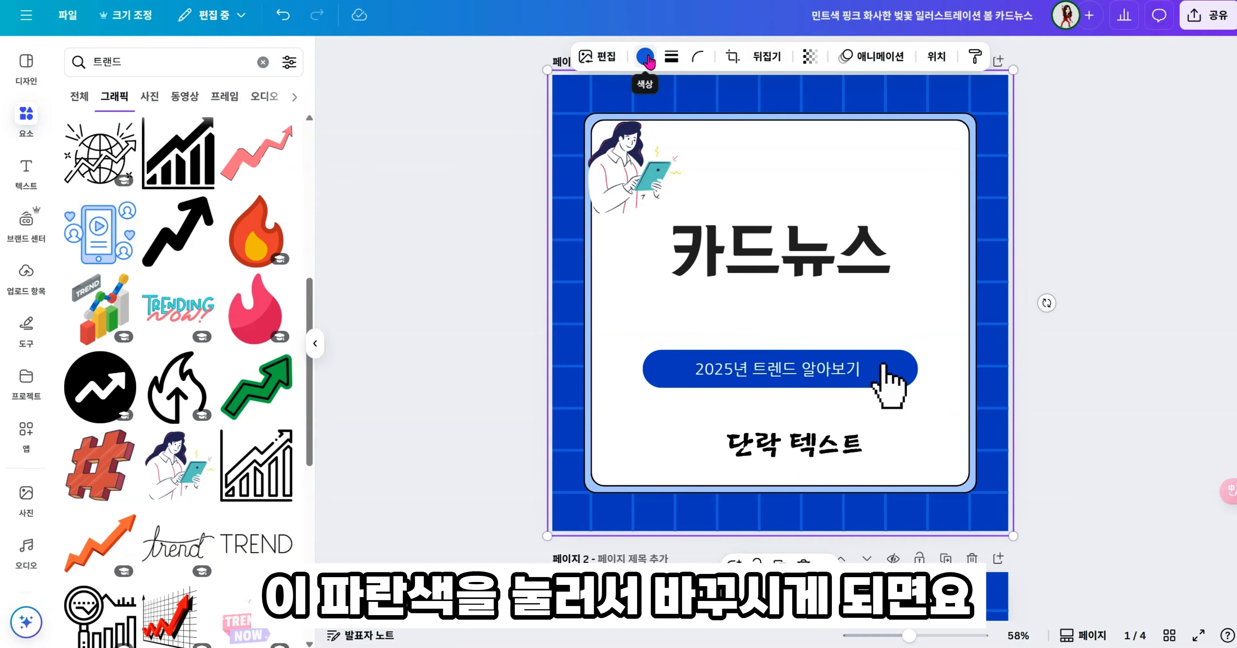
left_click(645, 57)
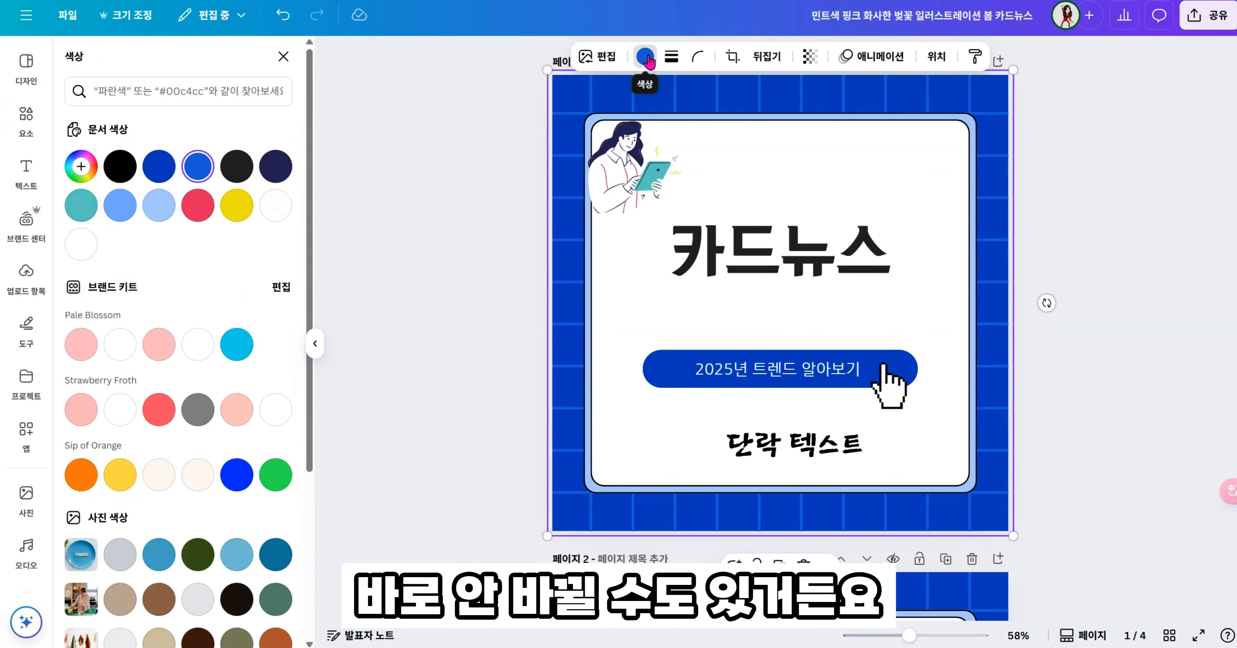
left_click(243, 206)
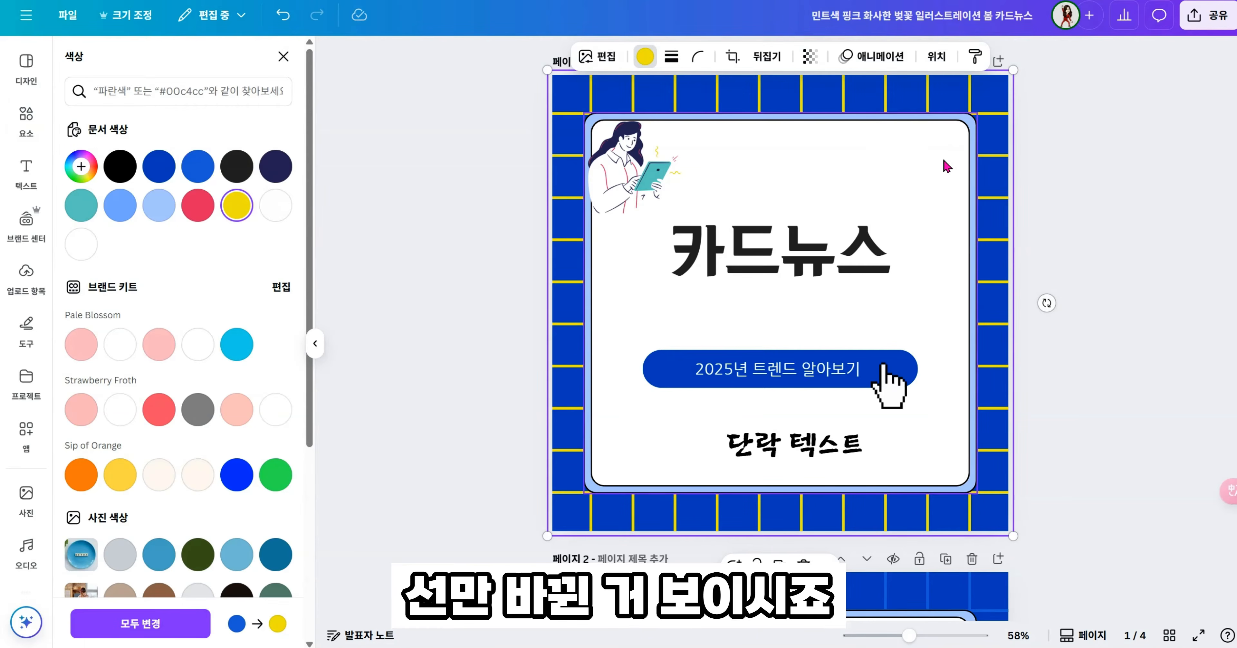
left_click(284, 58)
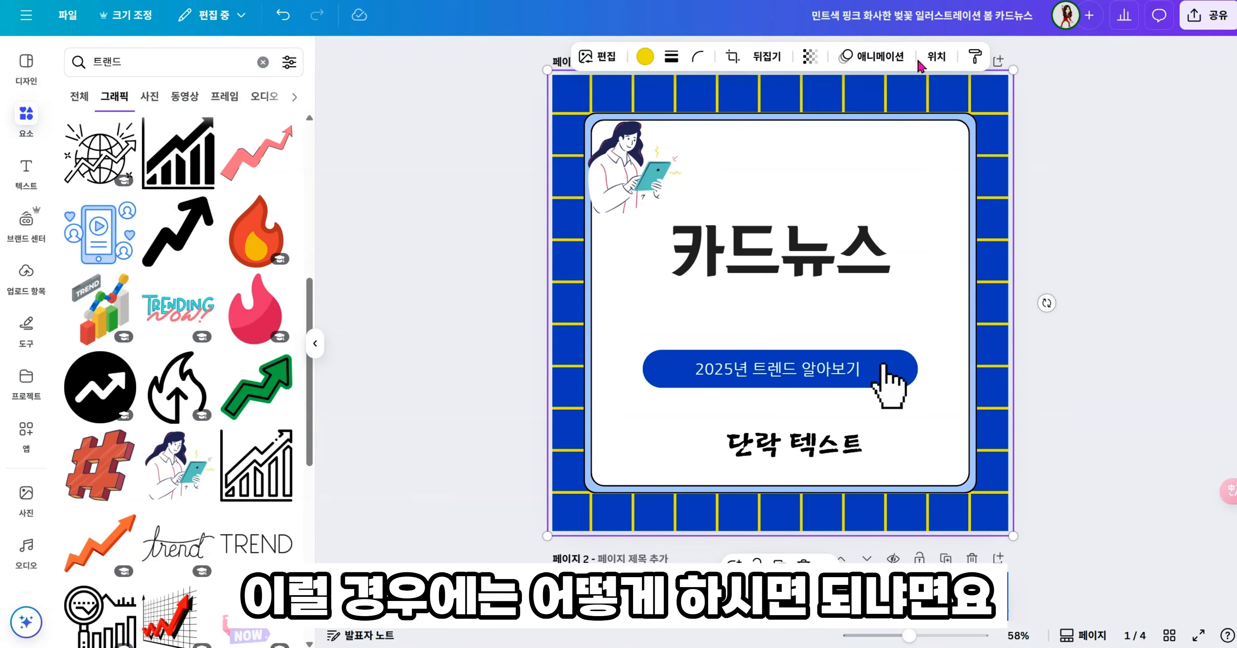
Select the cover's grid-line layer and recolor it with the blue from the Sip of Orange brand palette
left_click(941, 56)
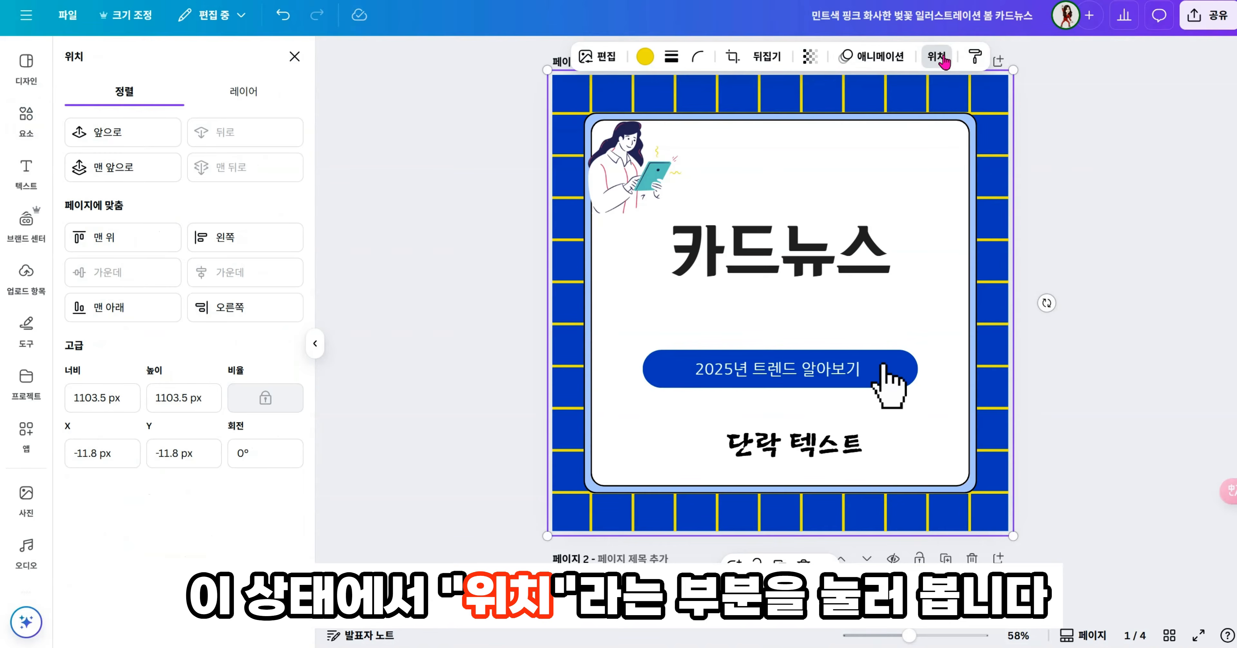
left_click(238, 99)
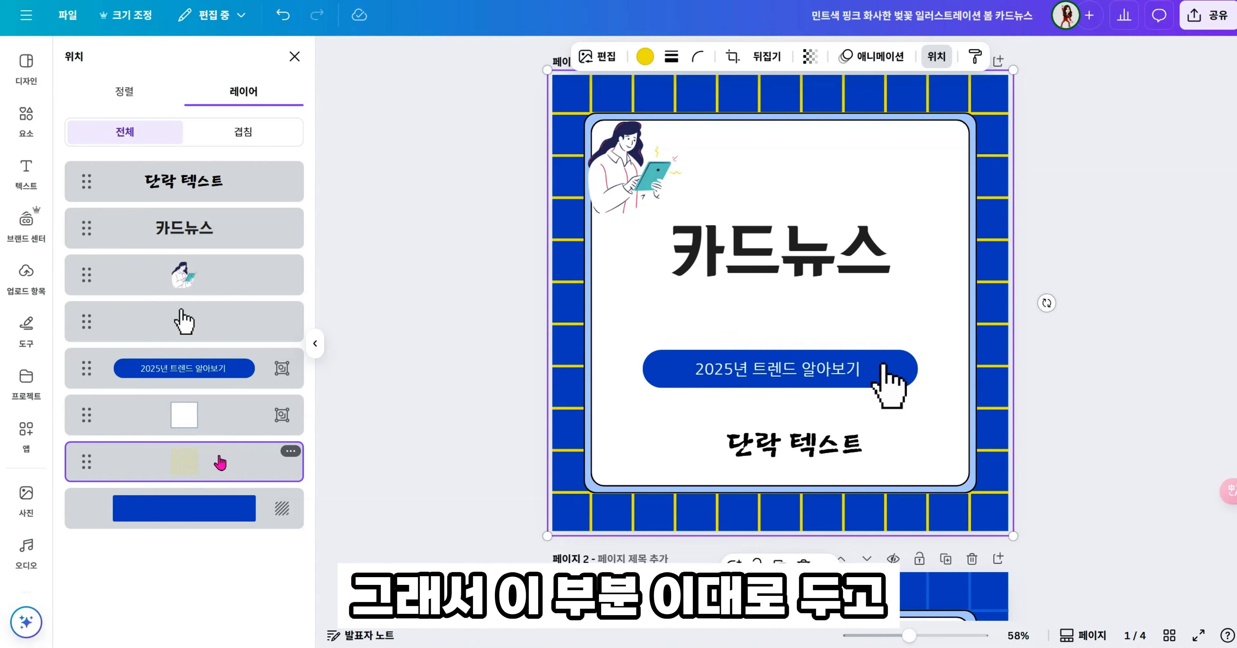
left_click(645, 56)
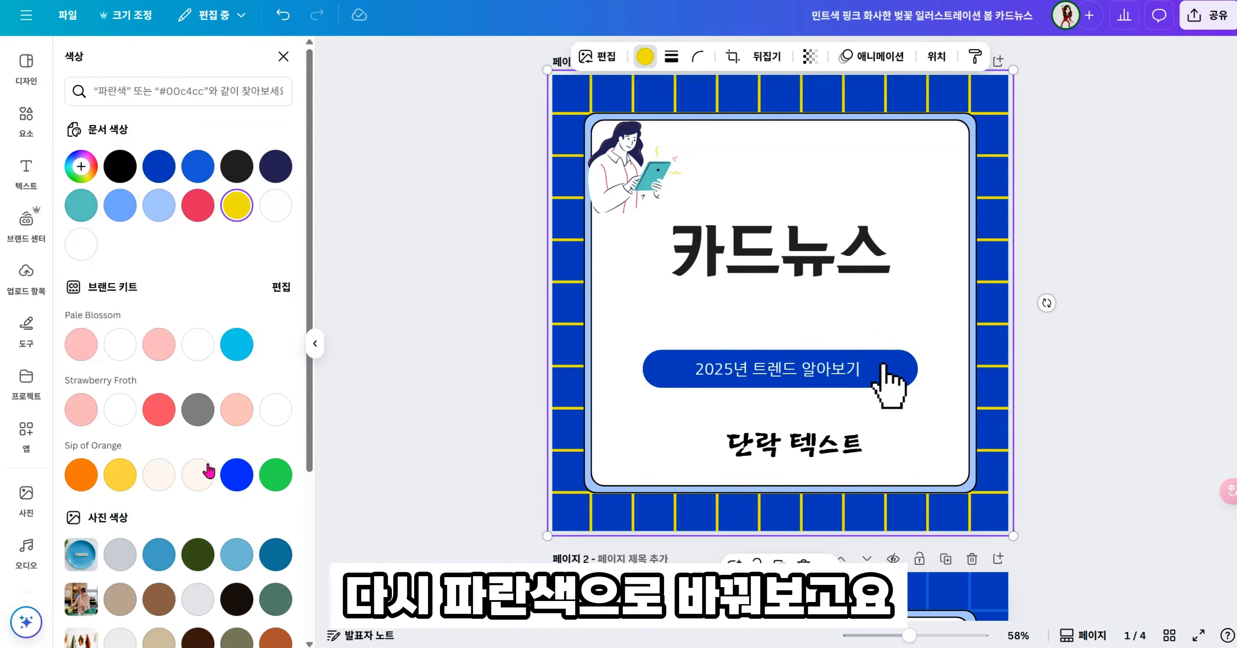
left_click(235, 480)
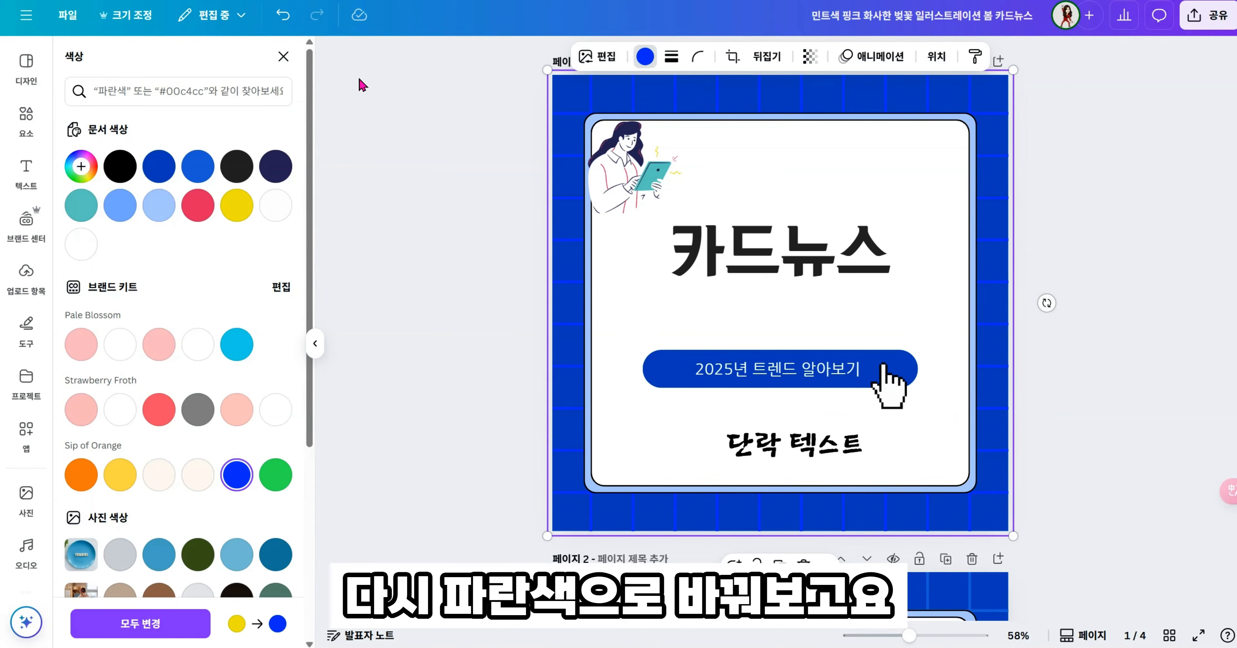
left_click(283, 56)
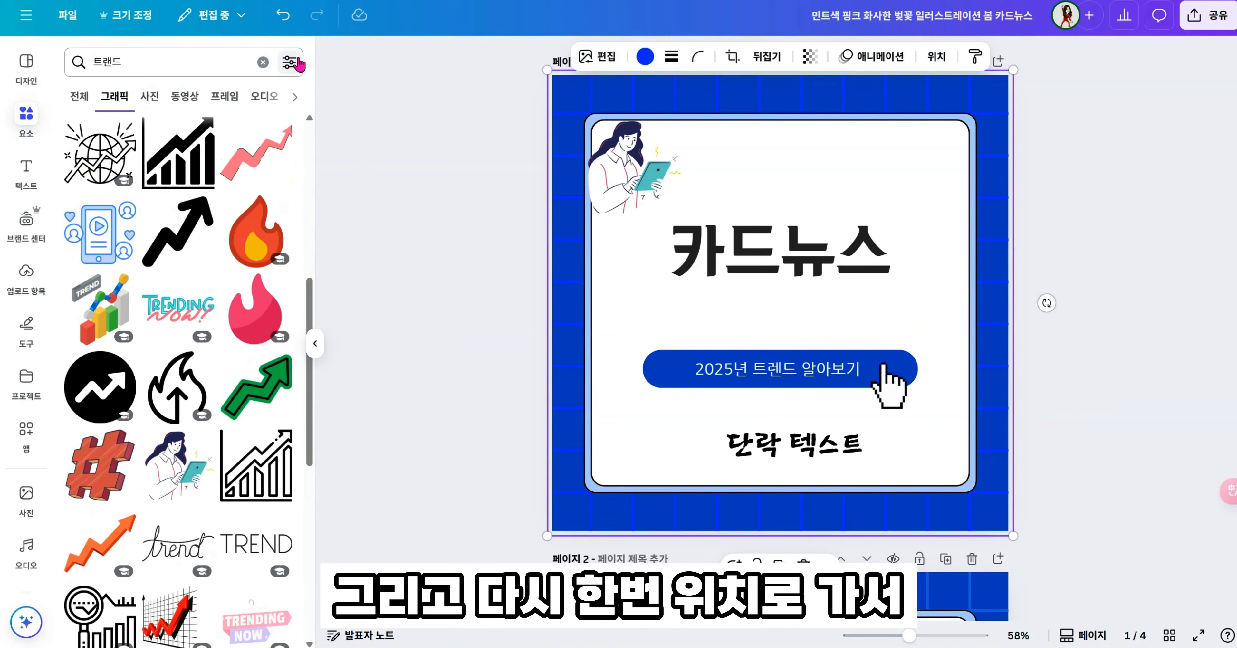
Change the cover's bottom background layer to the pink from the Pale Blossom brand palette
left_click(942, 55)
left_click(195, 510)
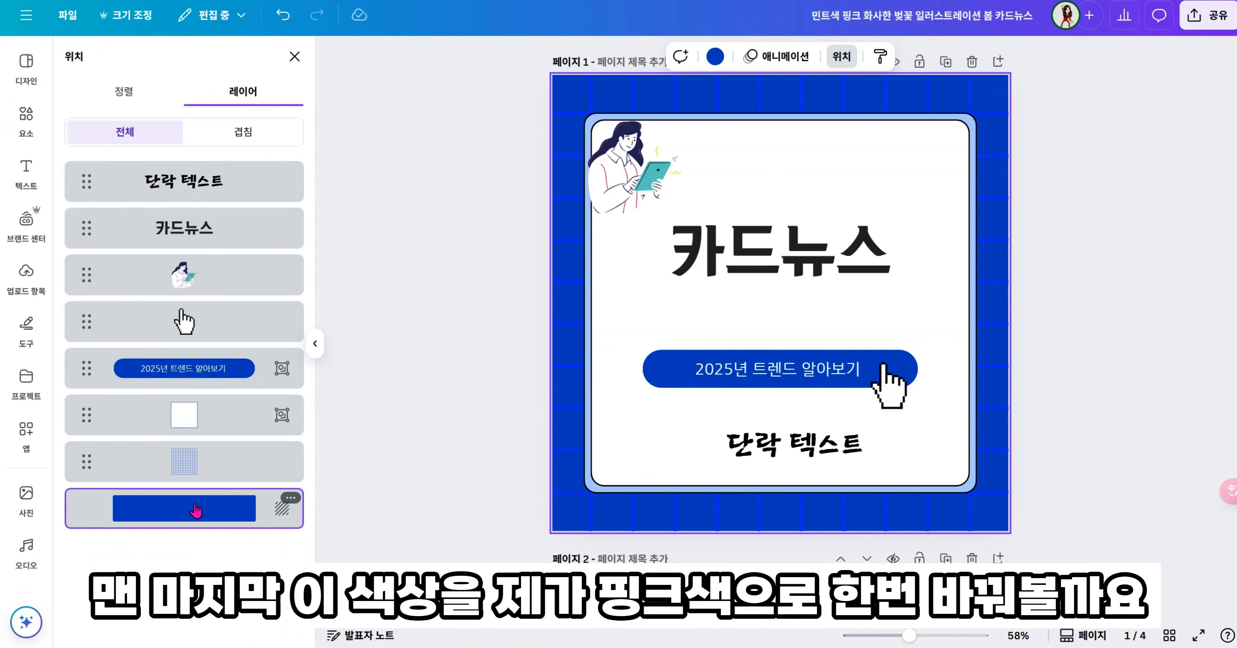
left_click(715, 56)
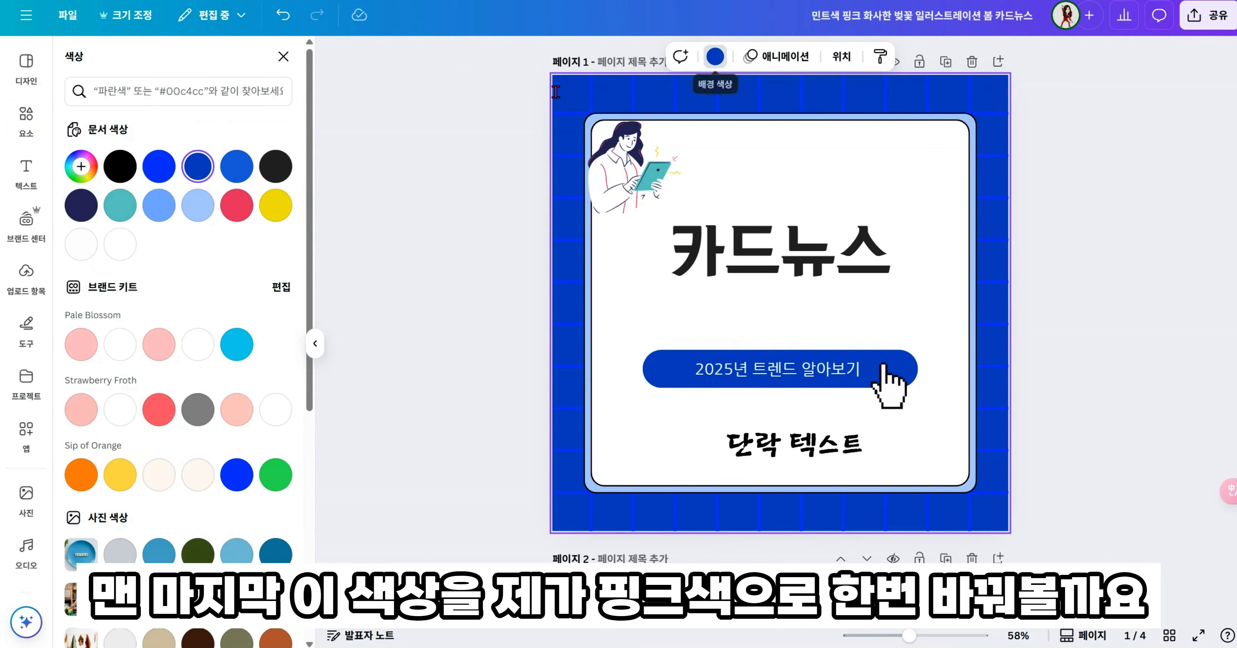
left_click(159, 346)
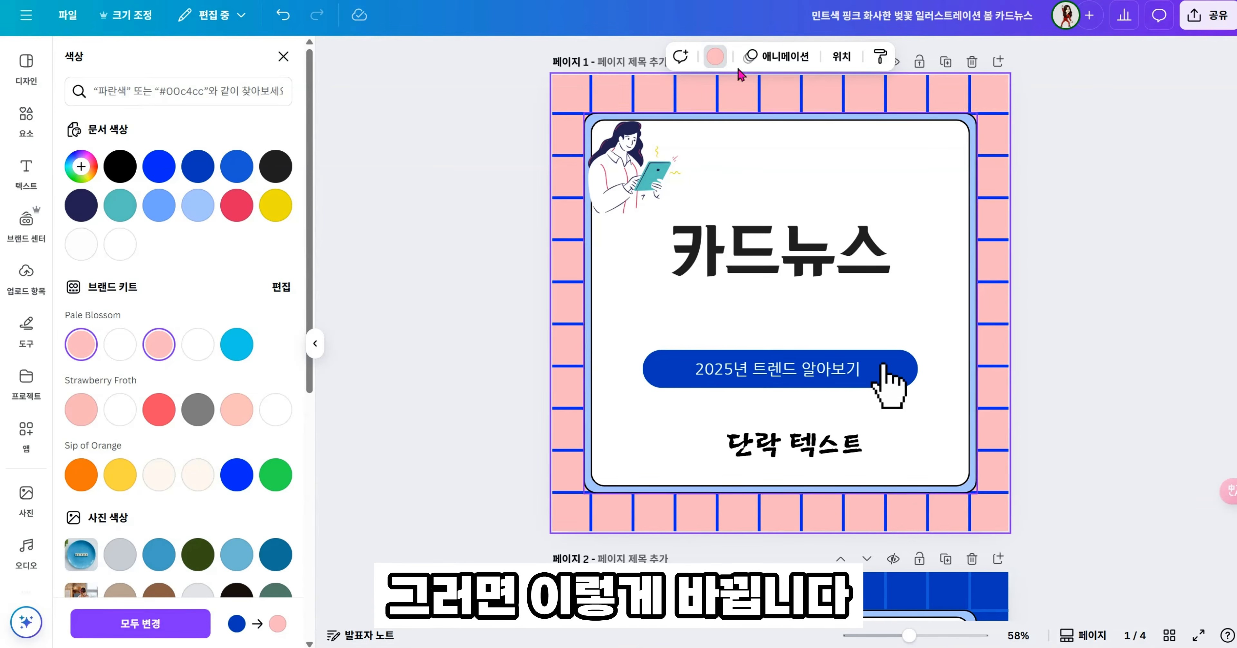
left_click(287, 56)
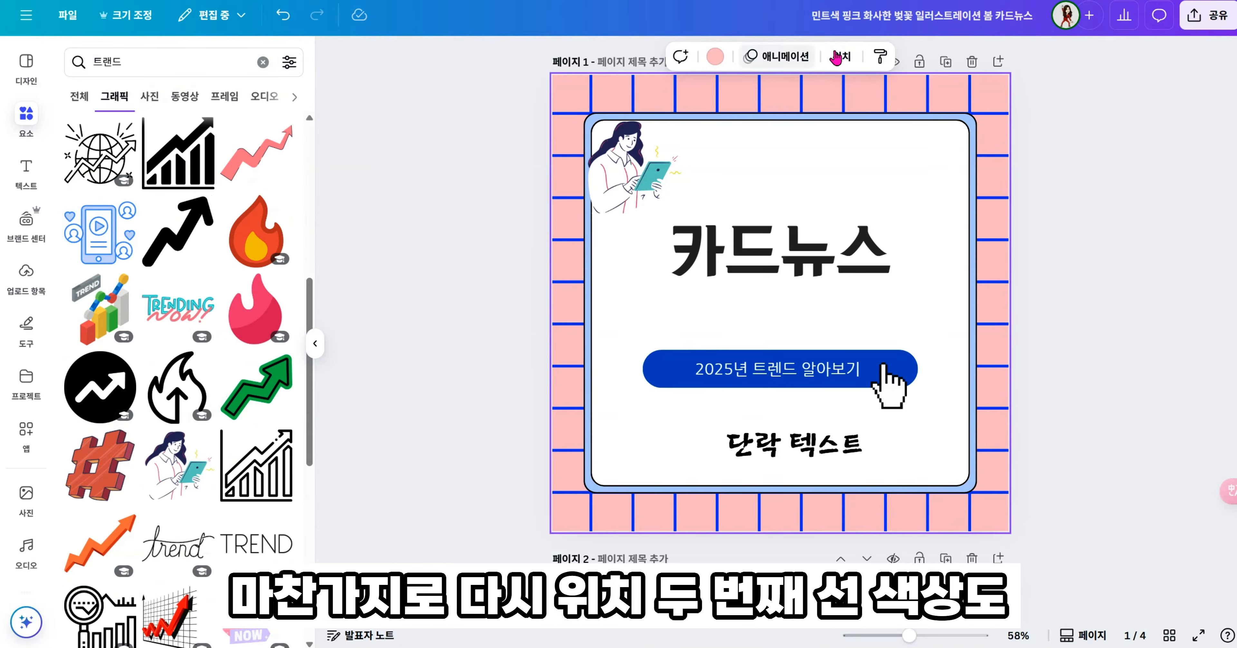
Recolor the cover's grid-line layer with the Pale Blossom pink so it matches the background
left_click(841, 56)
left_click(197, 461)
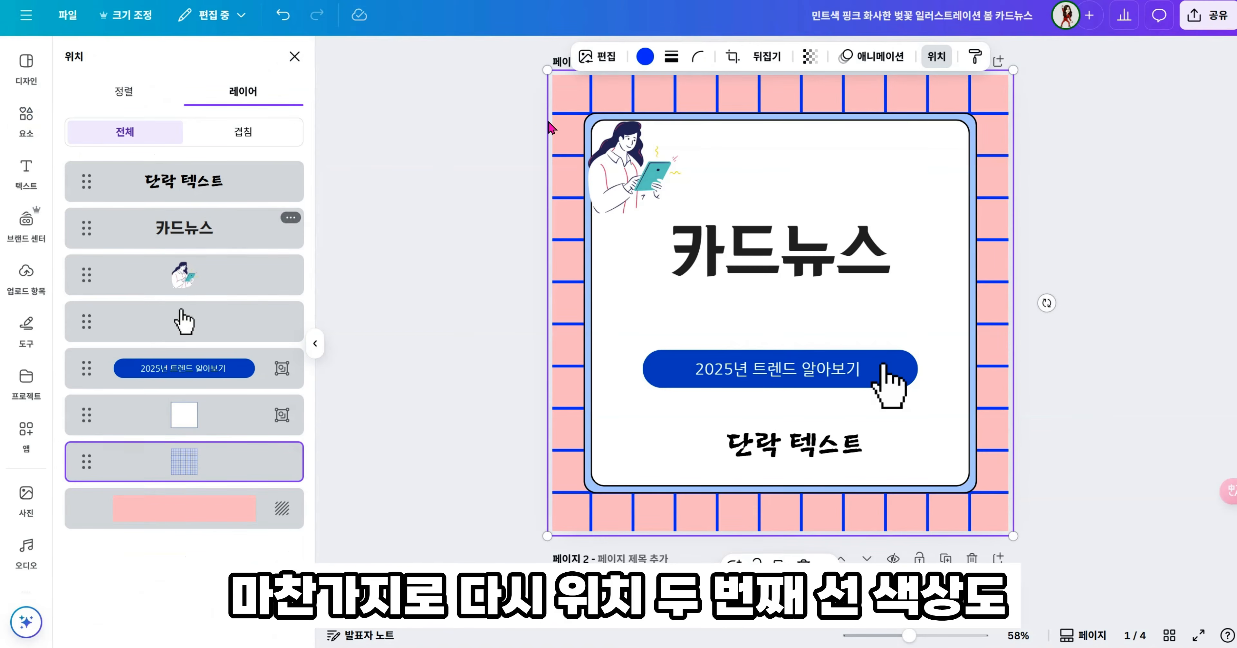
left_click(645, 56)
left_click(159, 344)
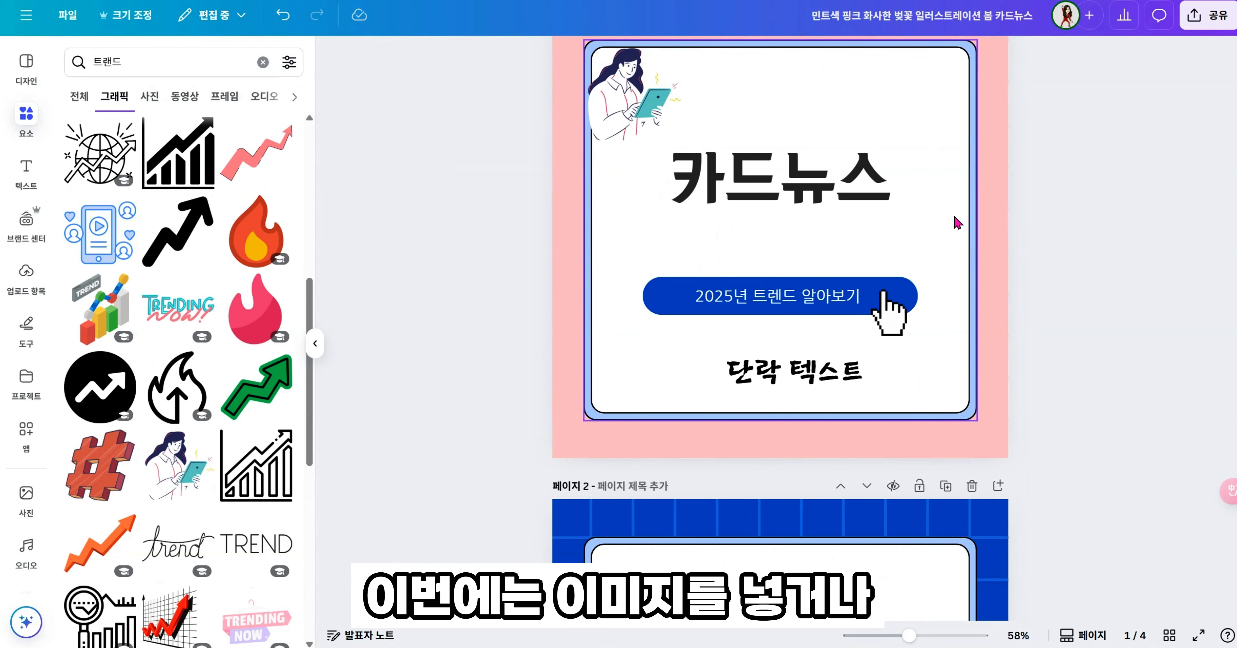
Delete only the DETOX photo from the frame on page 3, keeping the frame itself
scroll(975, 211, "down", 15)
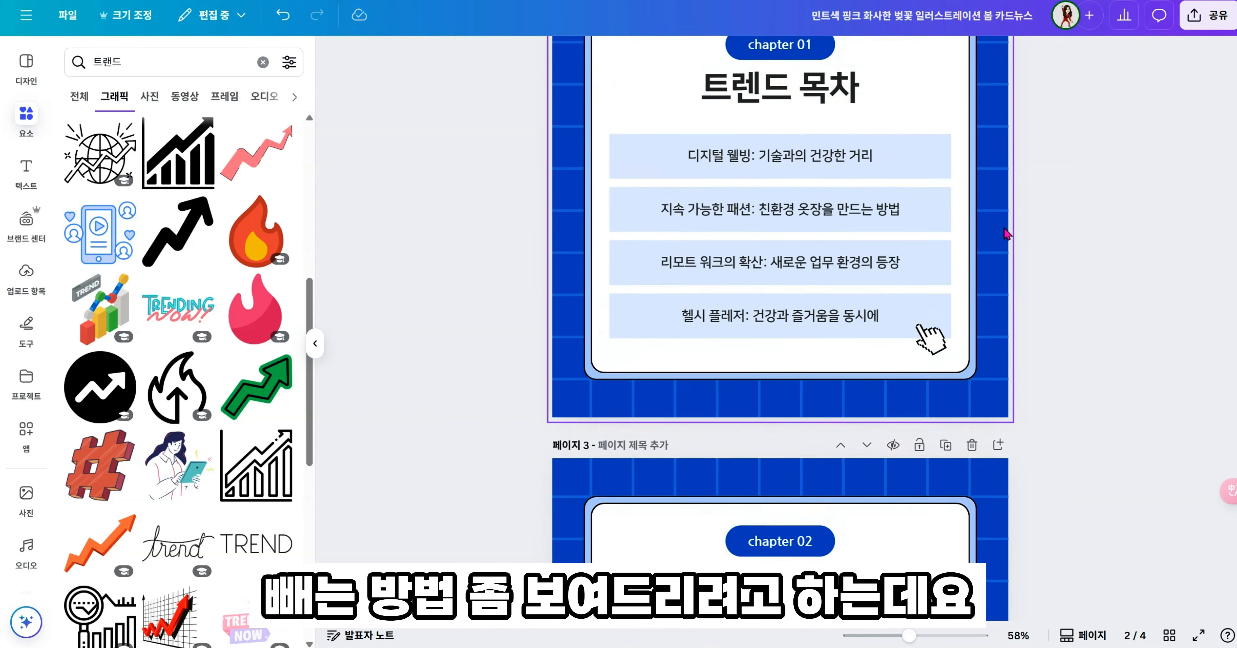
scroll(878, 190, "up", 3)
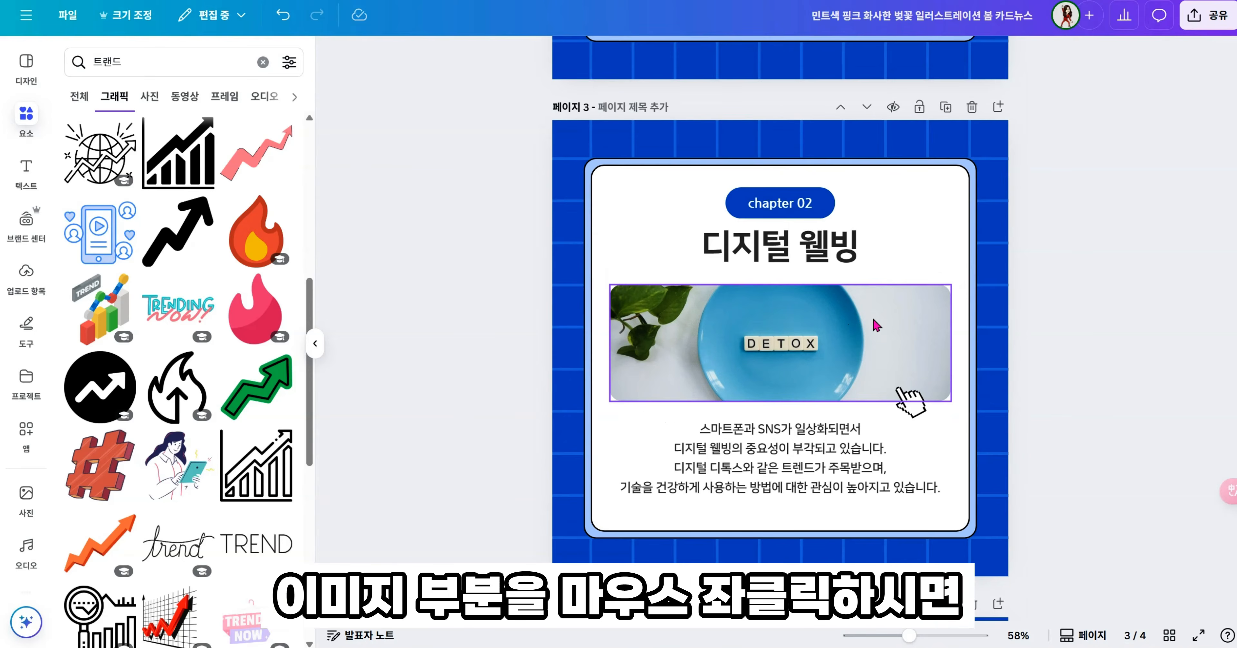
left_click(876, 326)
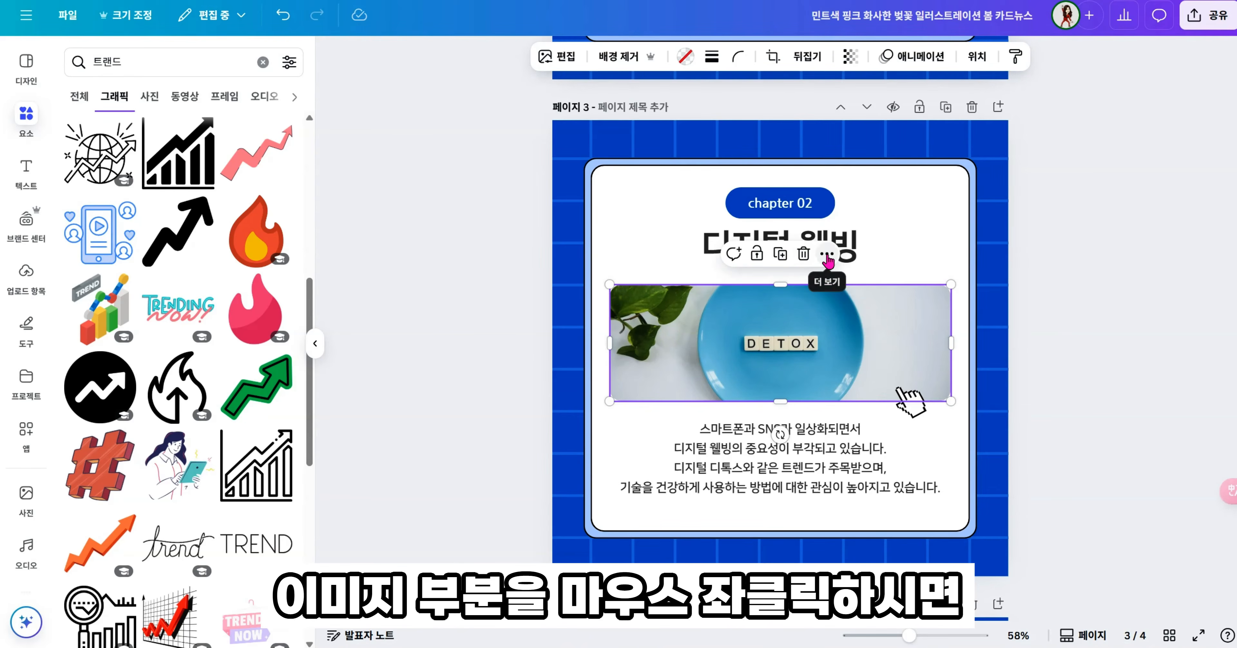
left_click(803, 254)
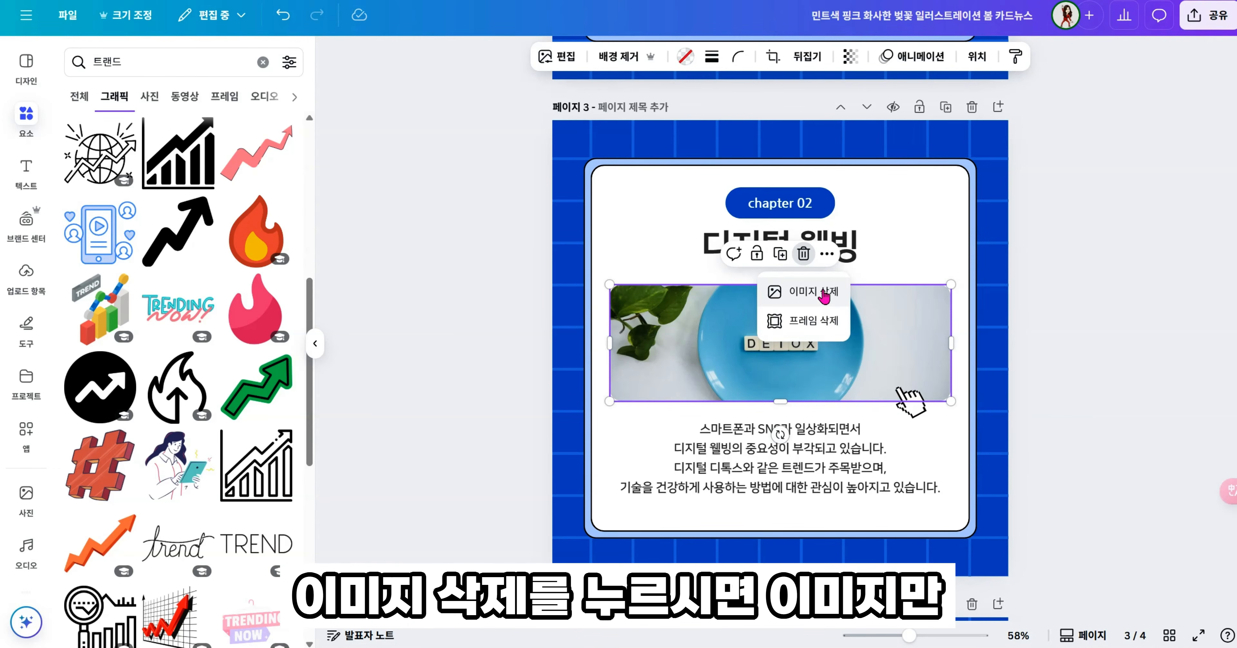
left_click(824, 291)
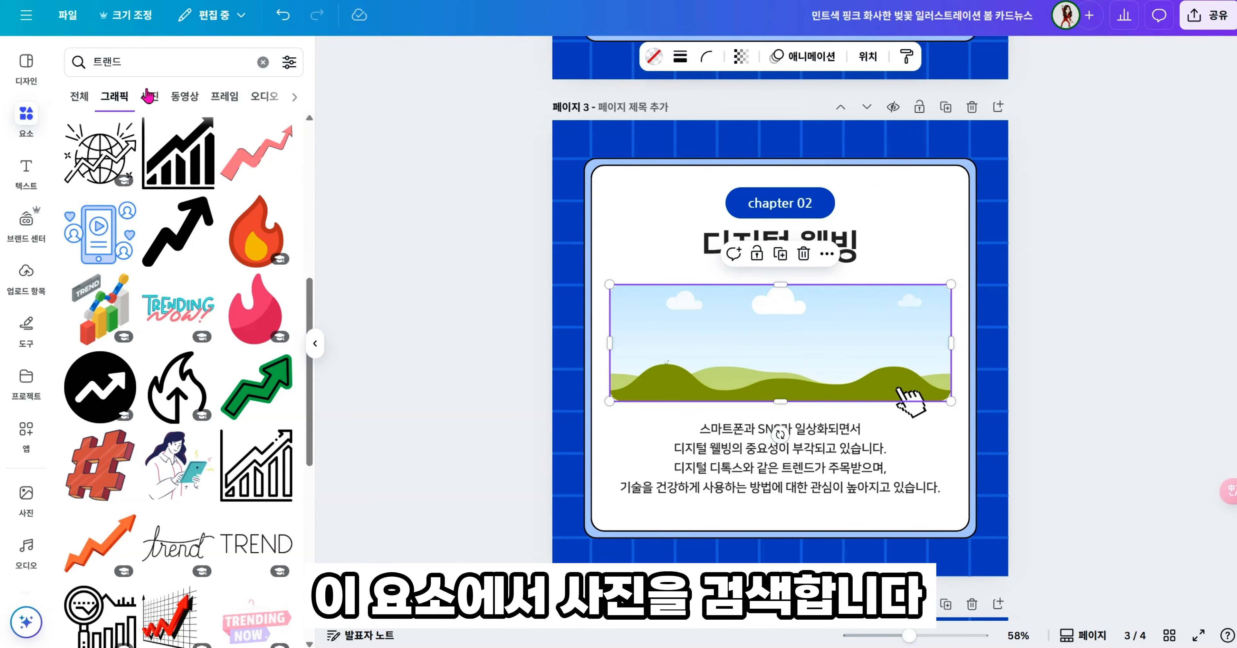
Fill page 3's empty frame with the '트랜드' stock photo of a magnifying glass over newspaper charts
left_click(150, 99)
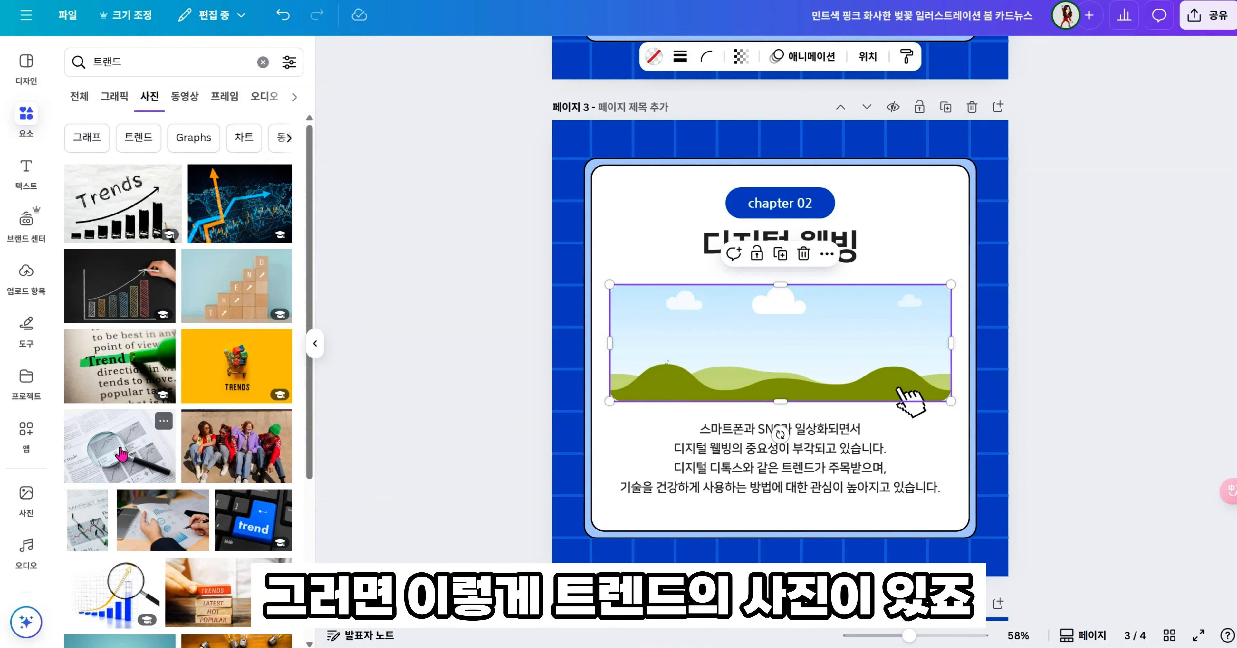
left_click_drag(121, 454, 738, 350)
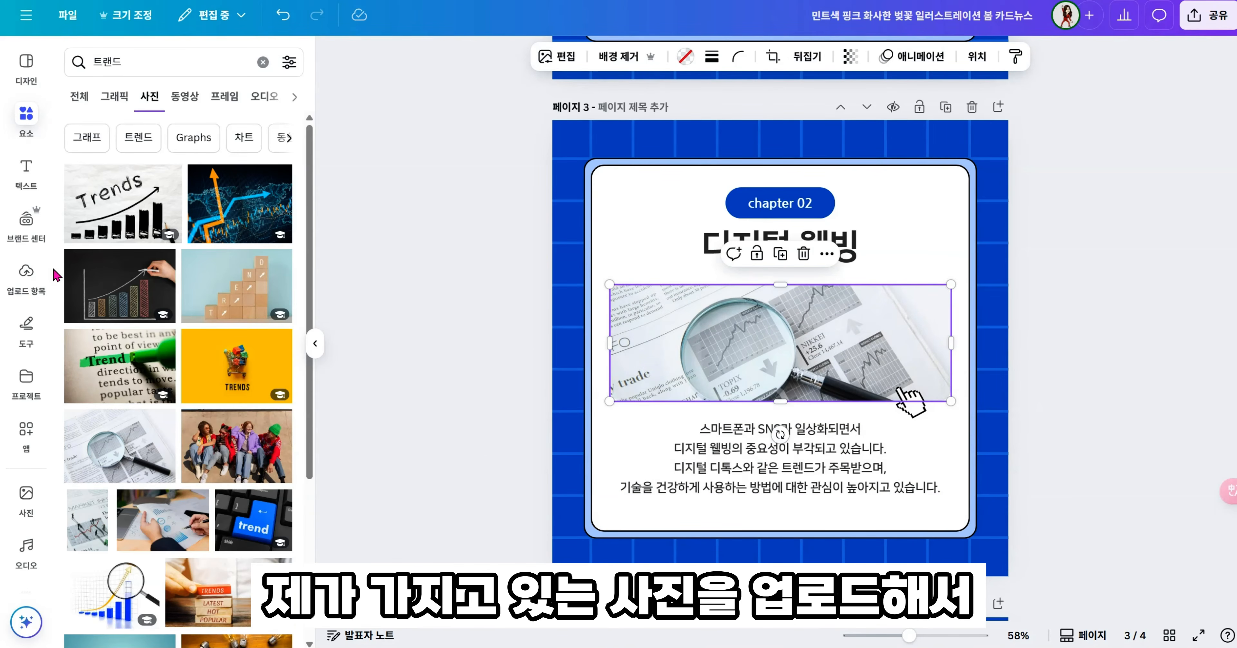
Upload the Totoro forest picture from the computer and place it in page 3's photo frame
left_click(26, 273)
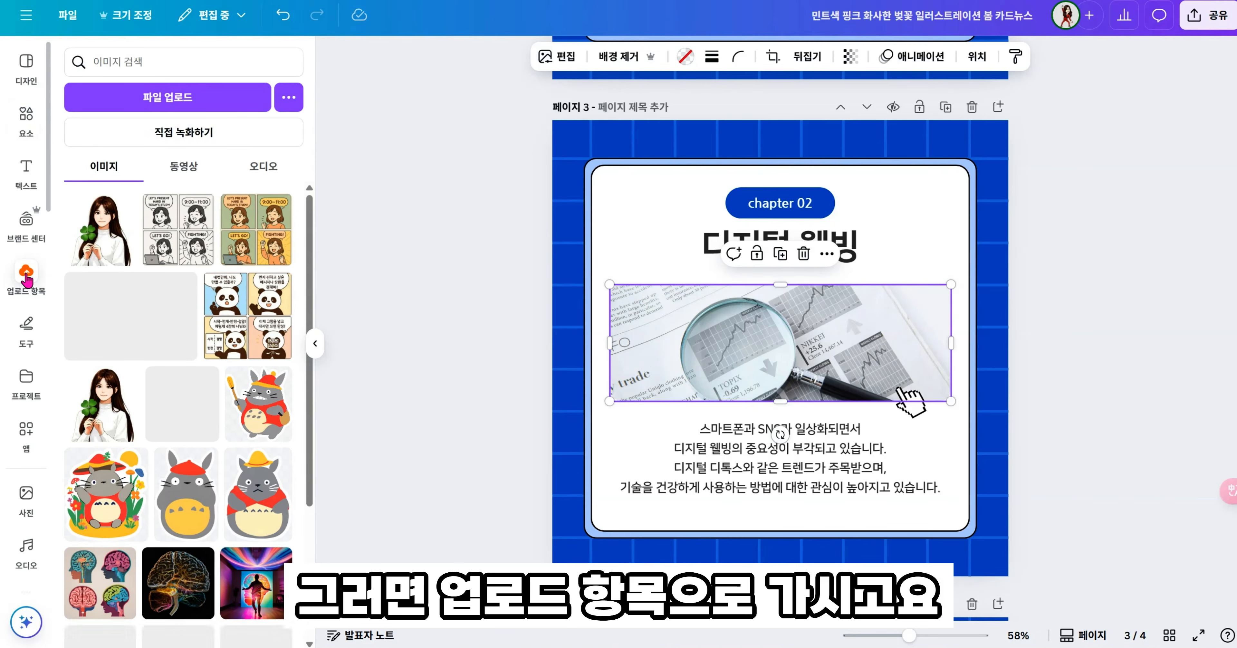
left_click(172, 96)
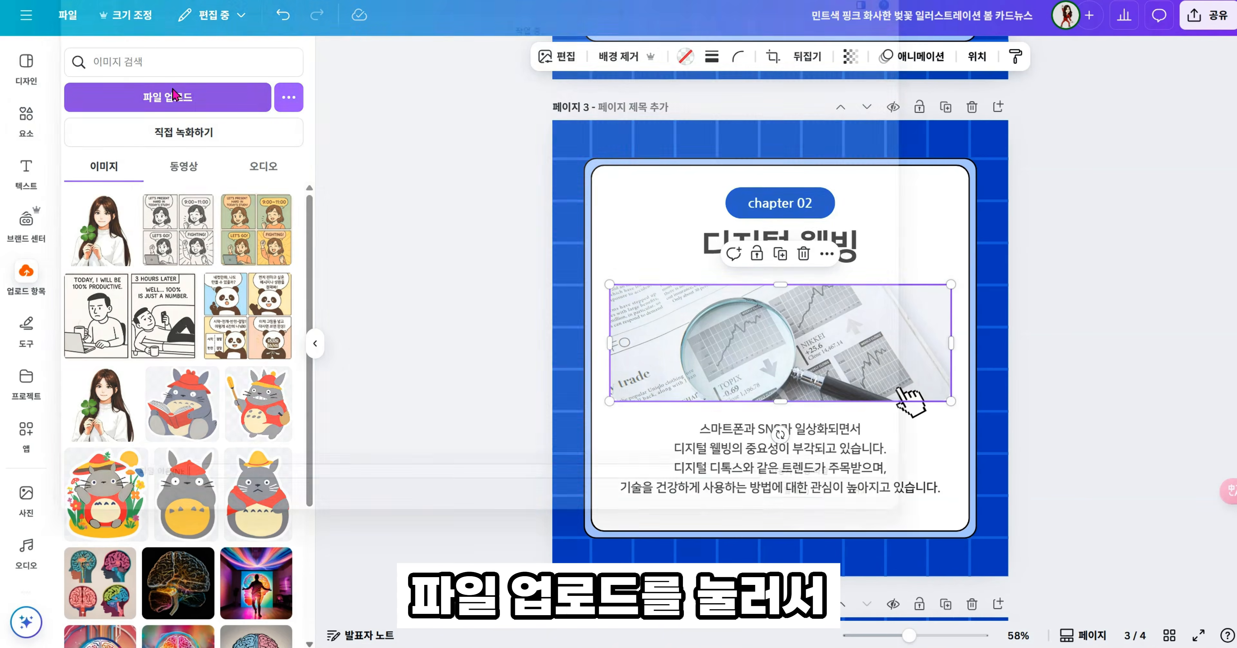
double_click(595, 227)
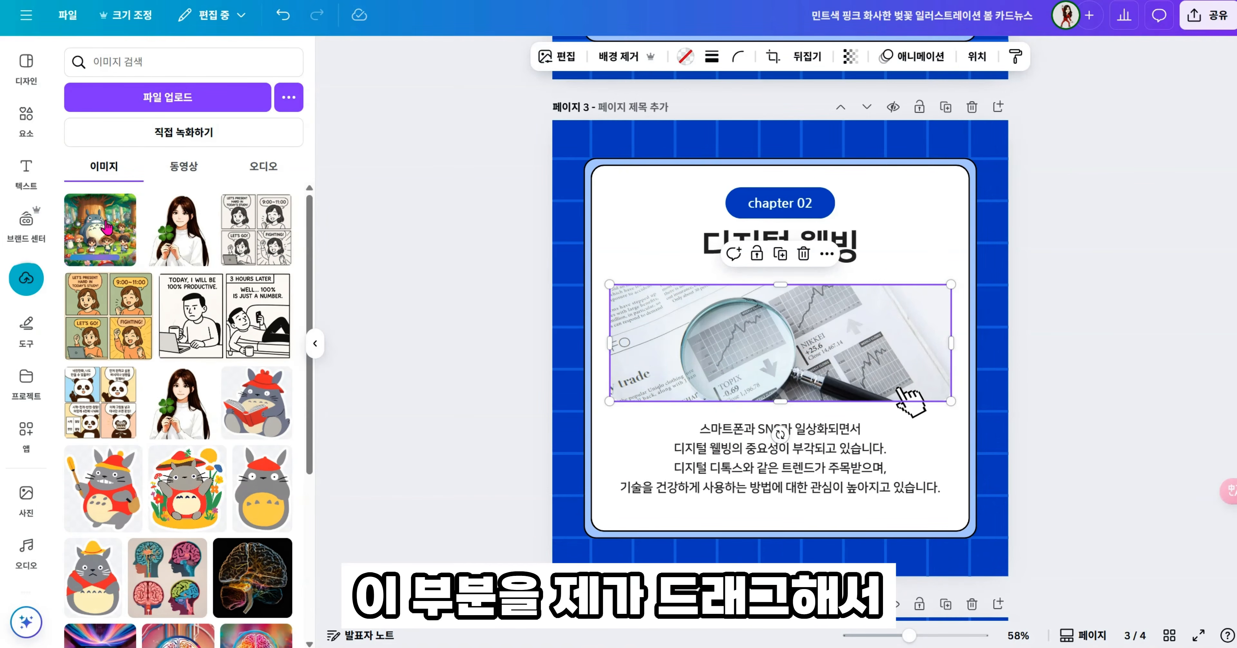
left_click_drag(107, 228, 730, 325)
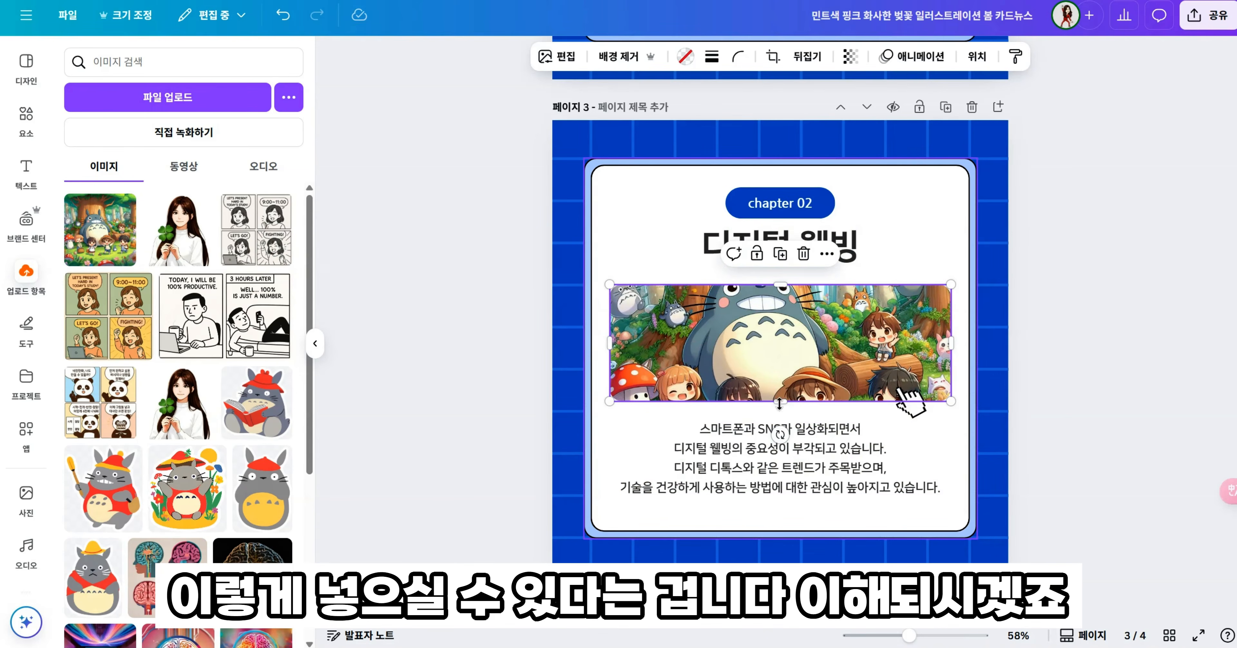
left_click(1197, 50)
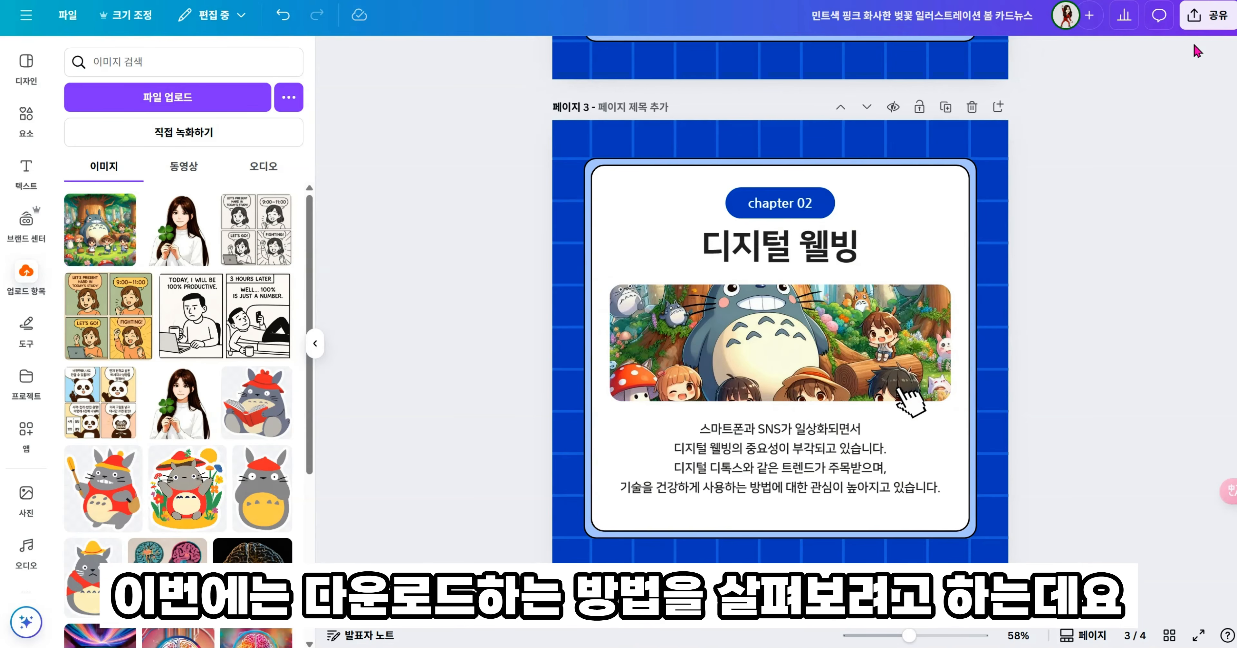
Open the design's download settings and choose PNG as the file type
left_click(1198, 21)
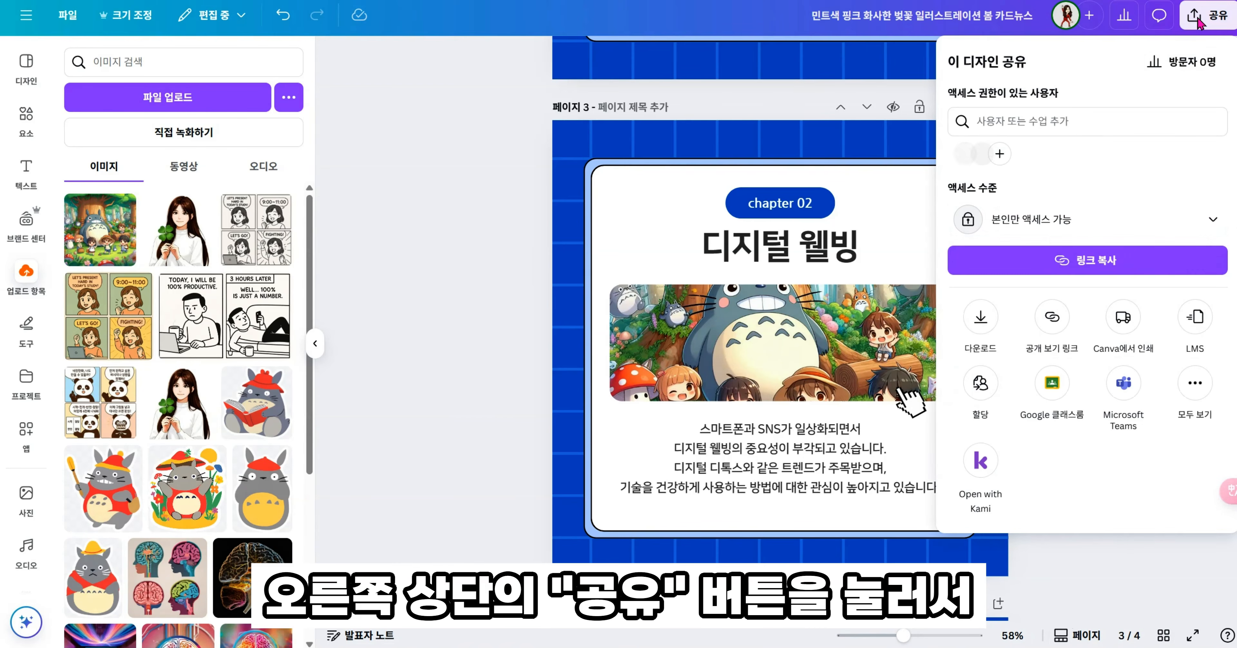
left_click(980, 315)
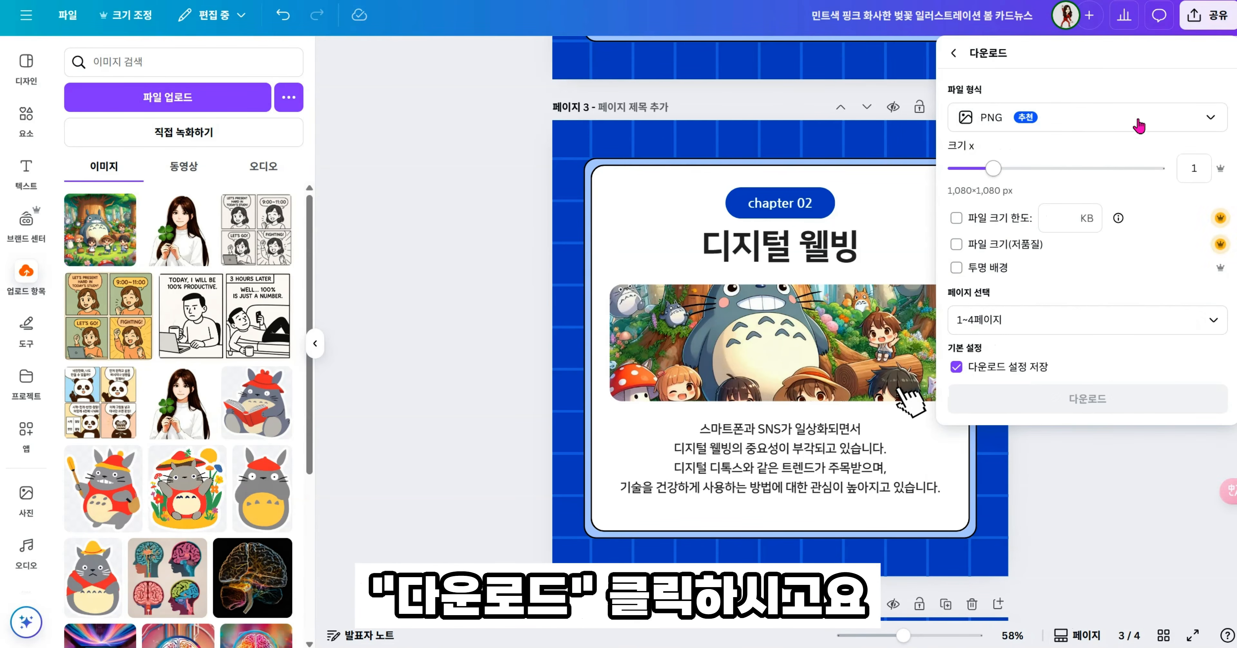
left_click(1211, 118)
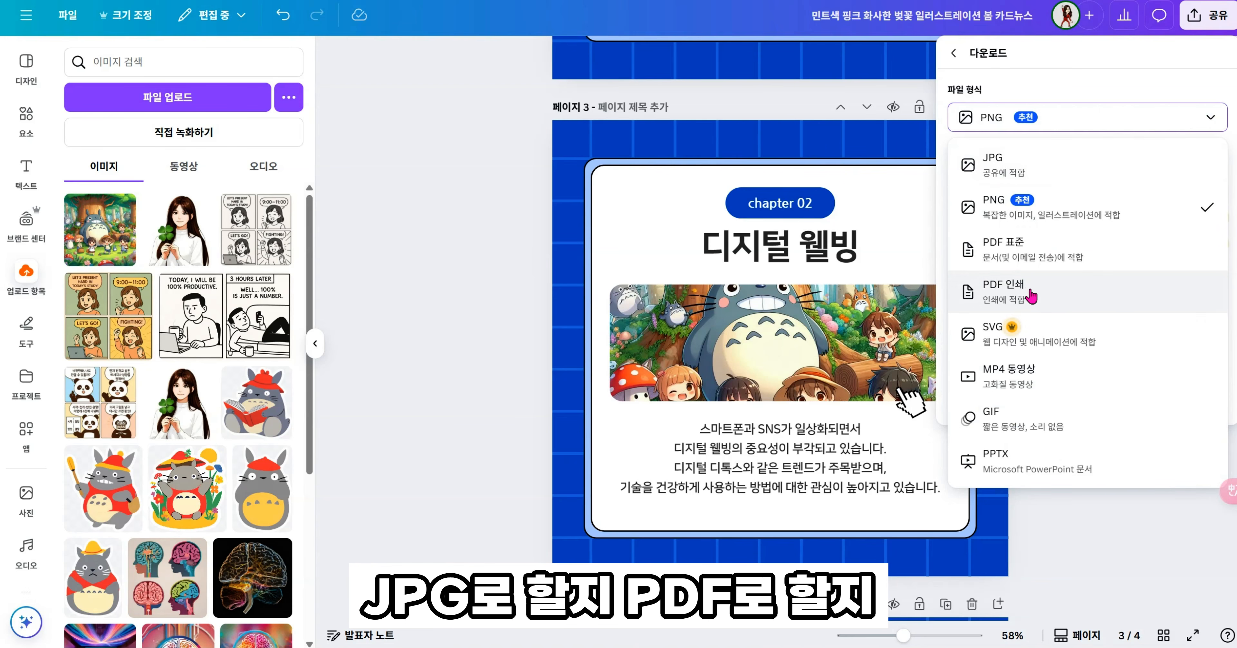
left_click(1038, 215)
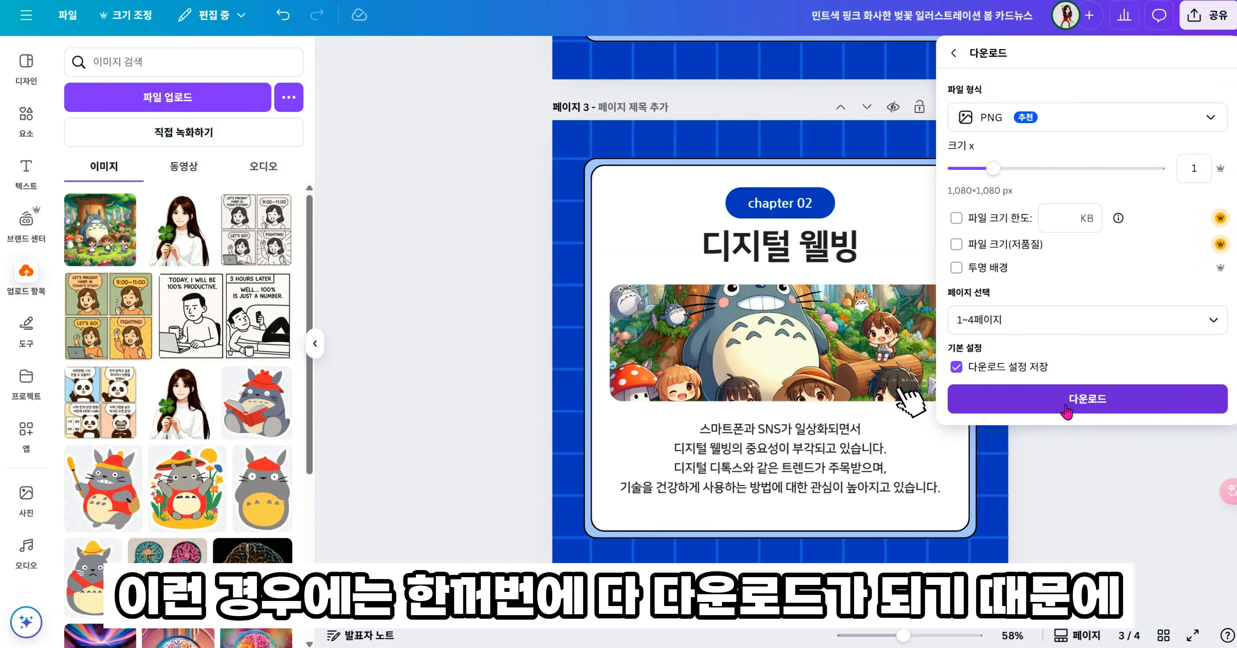
Limit the page selection to page 1 and download it
left_click(1219, 323)
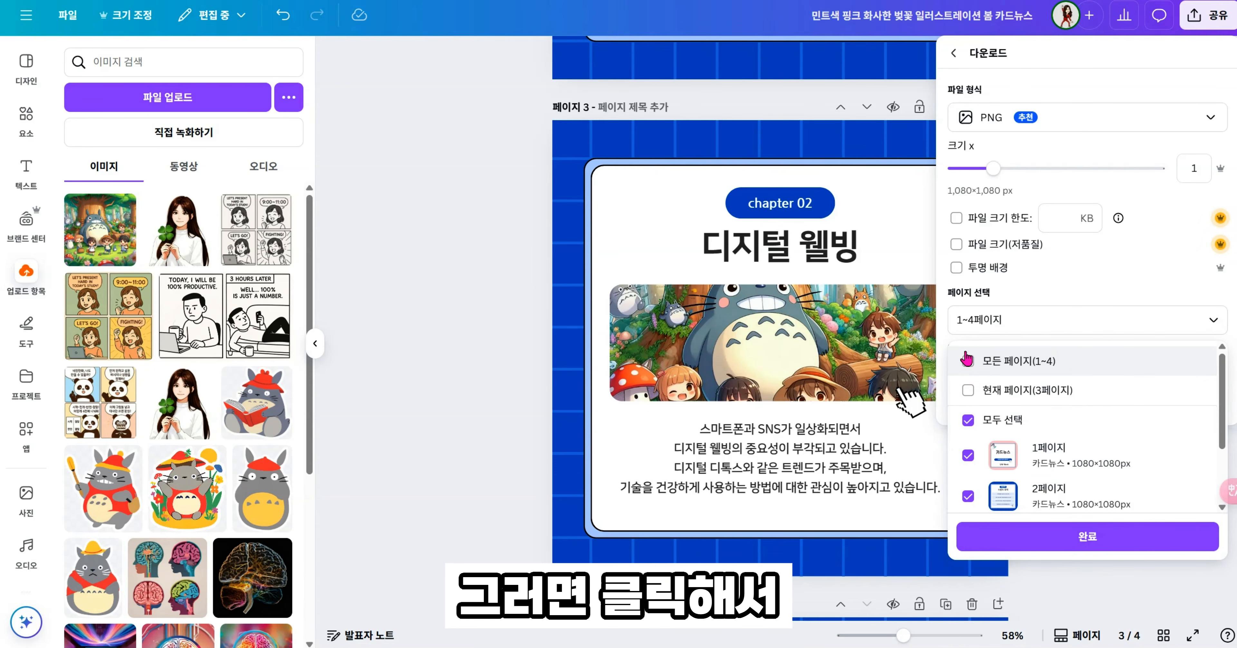
left_click(969, 361)
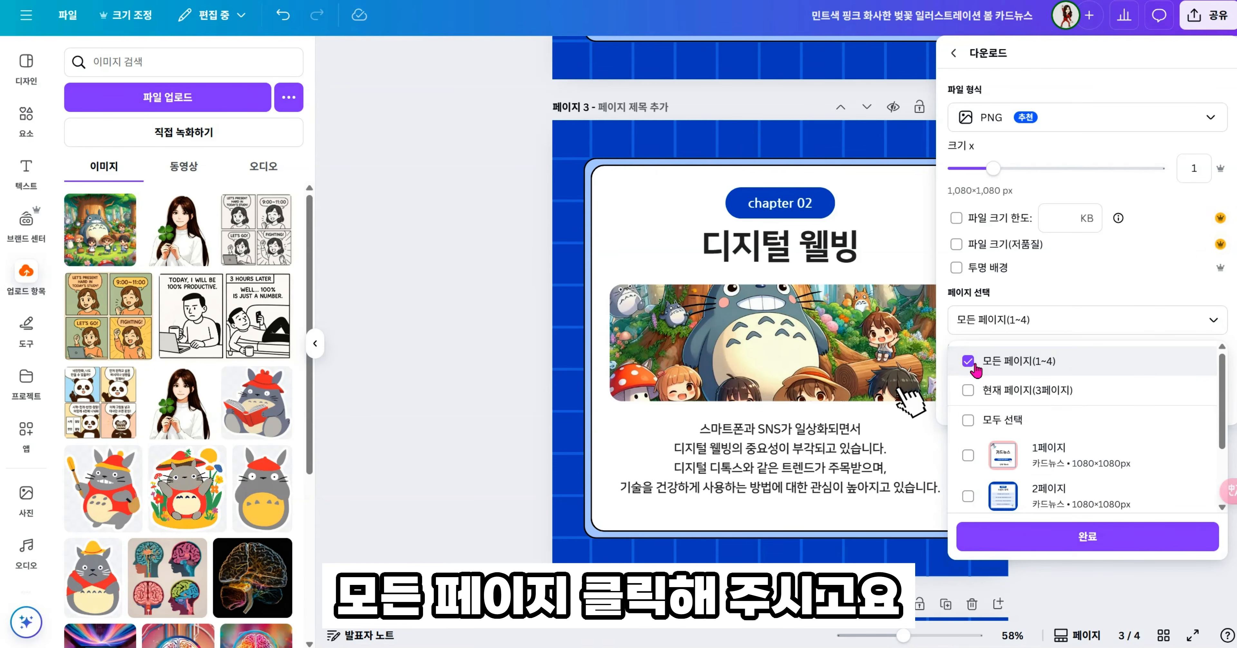
left_click(968, 456)
left_click(1083, 537)
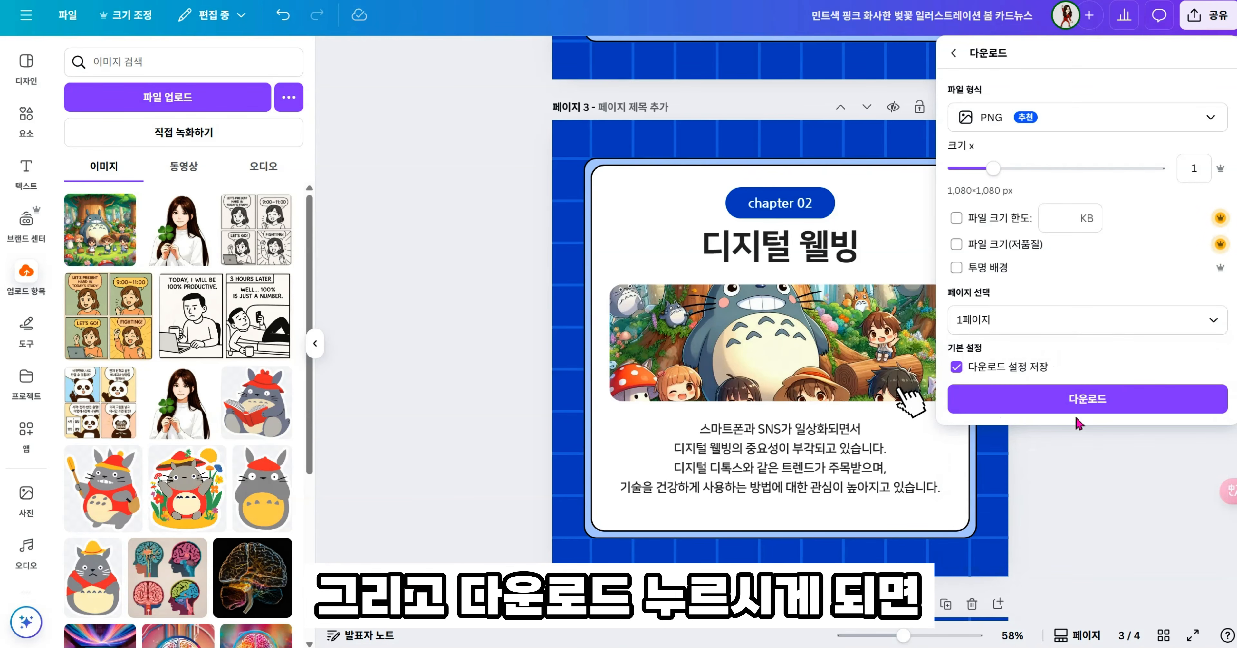
left_click(1082, 403)
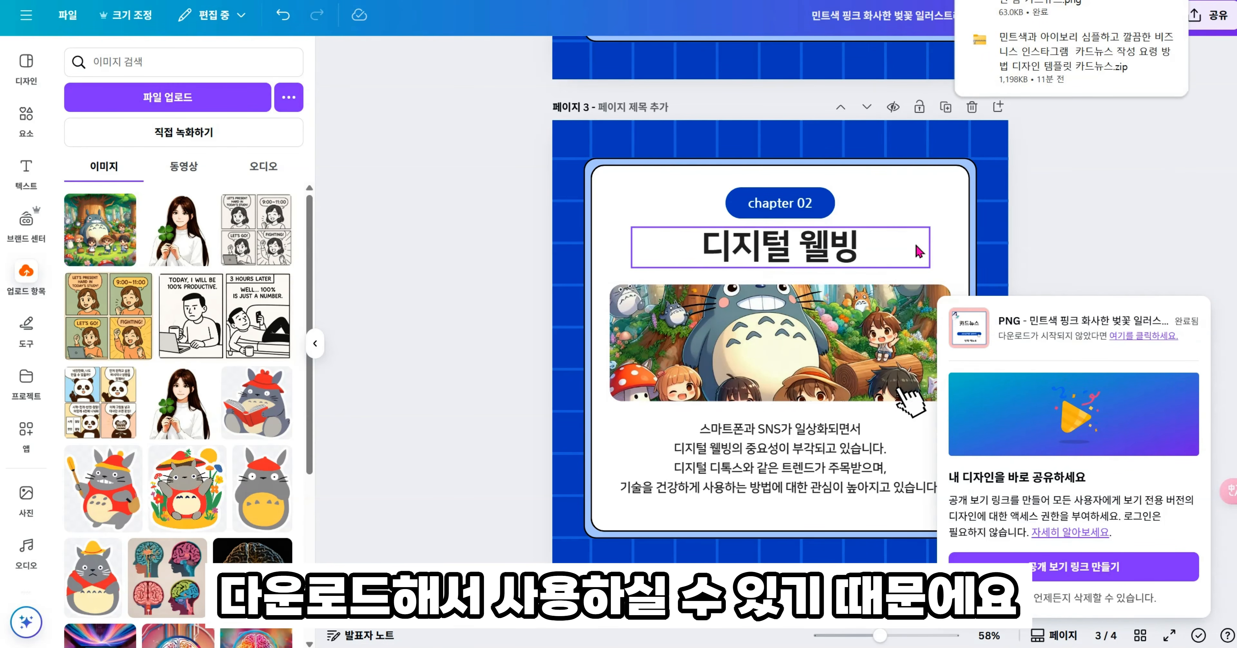
Open the downloaded PNG in the image viewer to check the cover, and close the viewer
double_click(1047, 10)
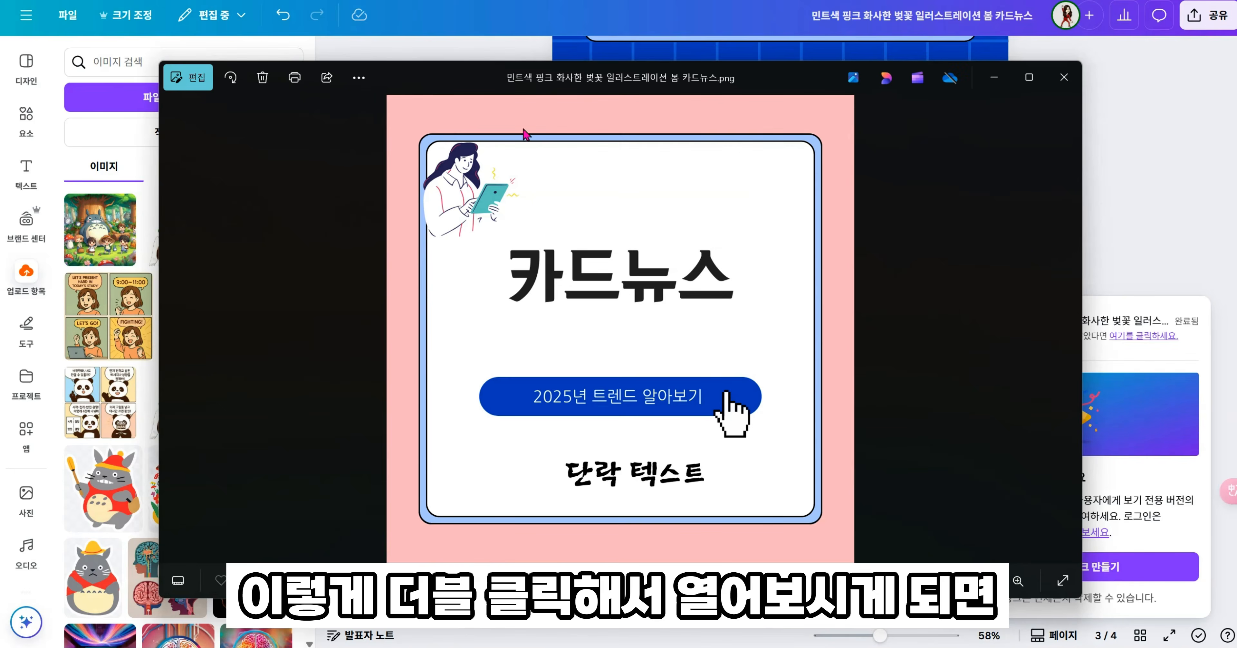
left_click(1064, 77)
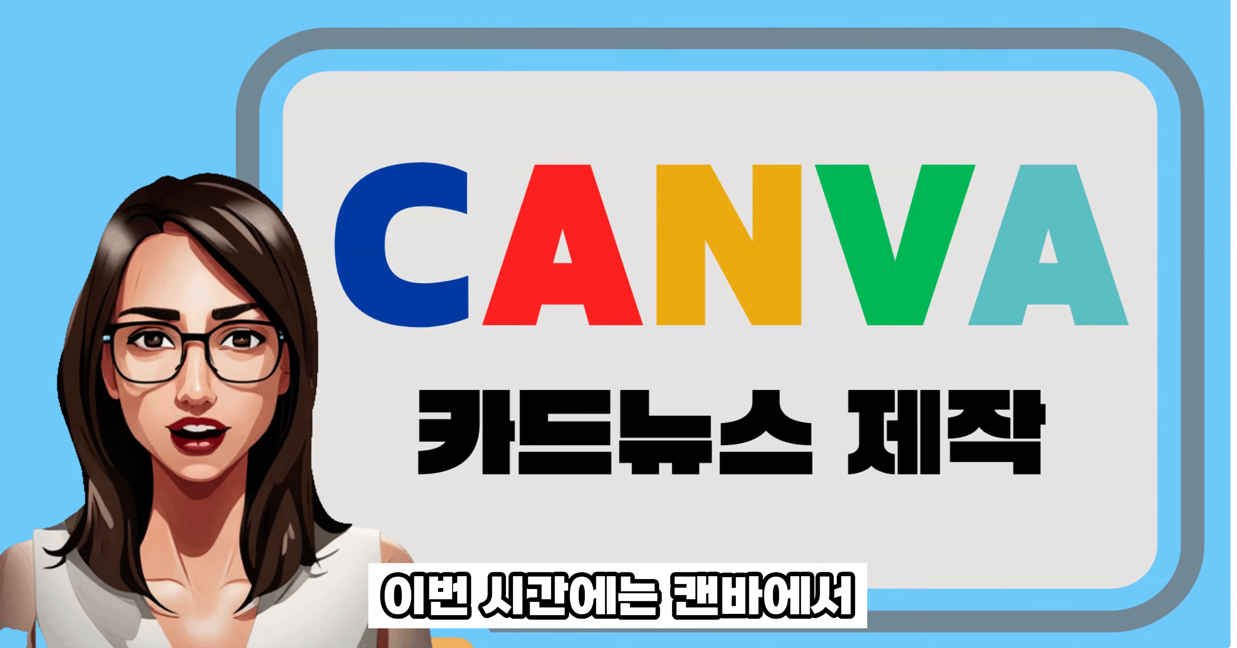